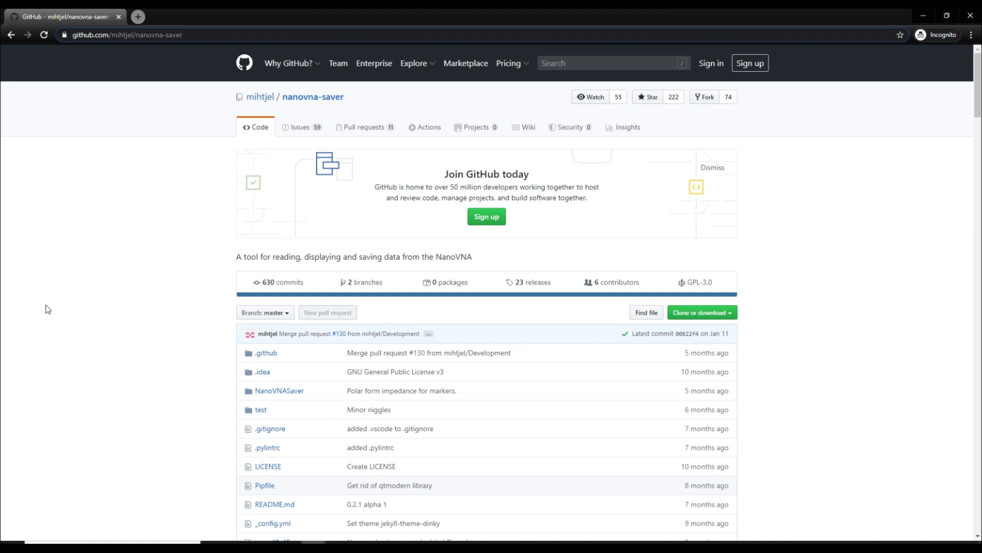
Step: Scroll the README and open the latest releases link in a new tab
scroll(153, 333, down, 5)
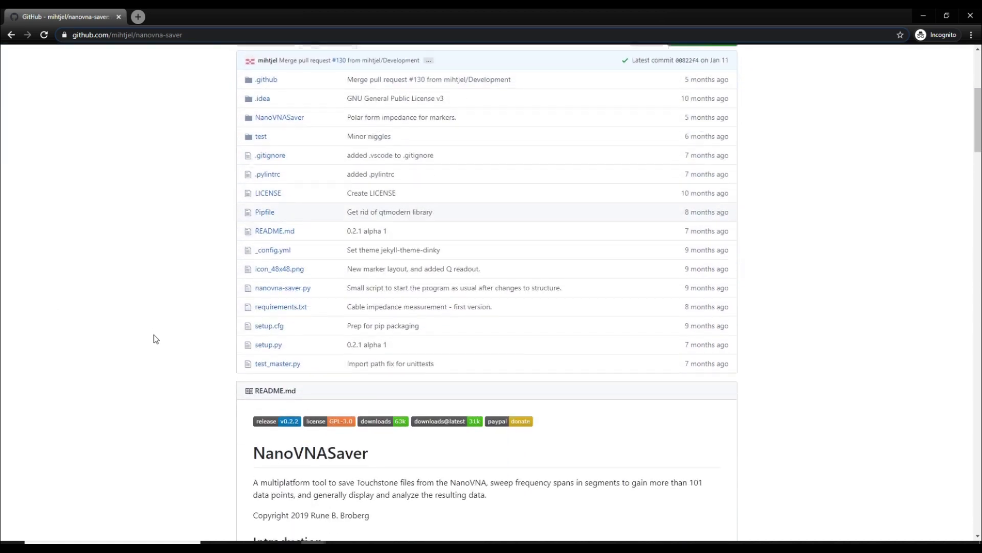
scroll(156, 339, down, 5)
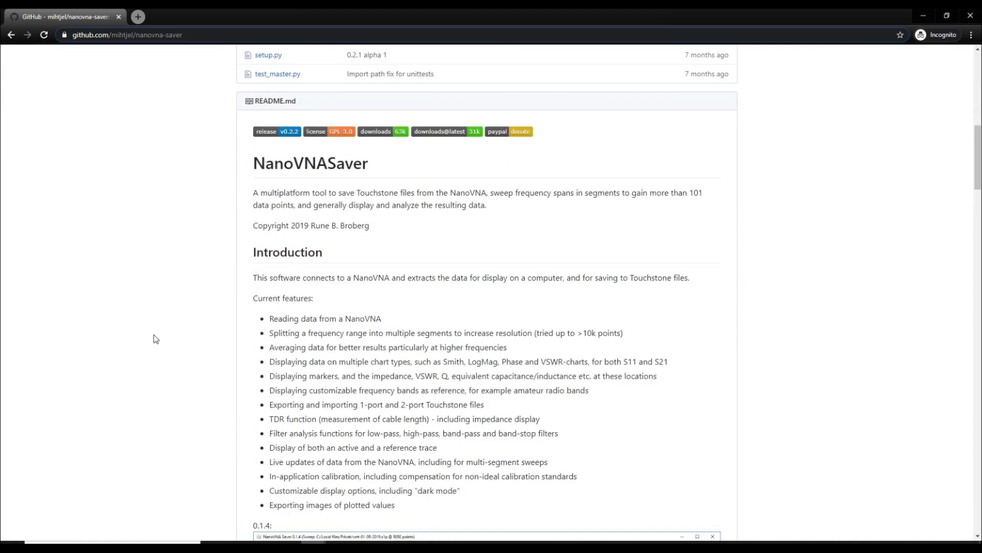
scroll(155, 339, down, 2)
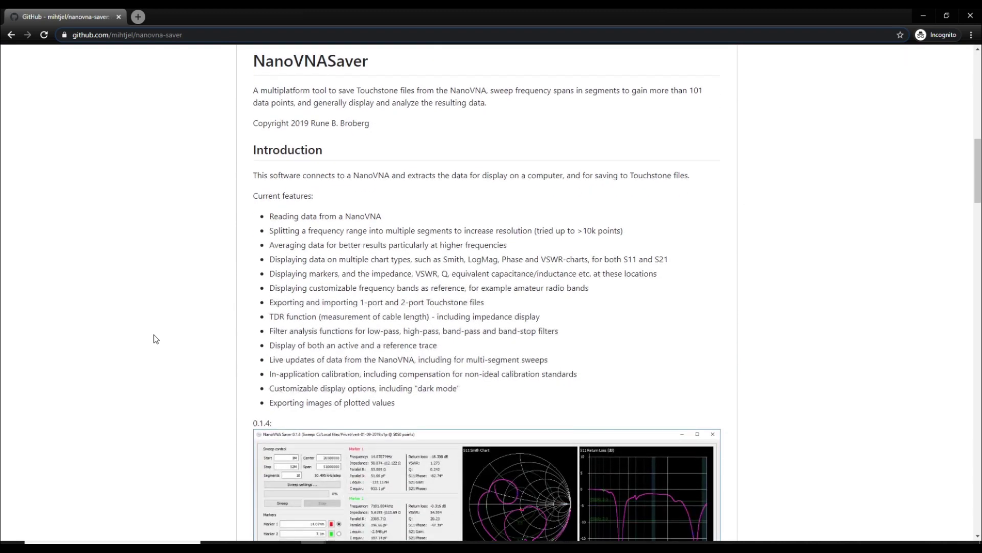
scroll(156, 338, down, 5)
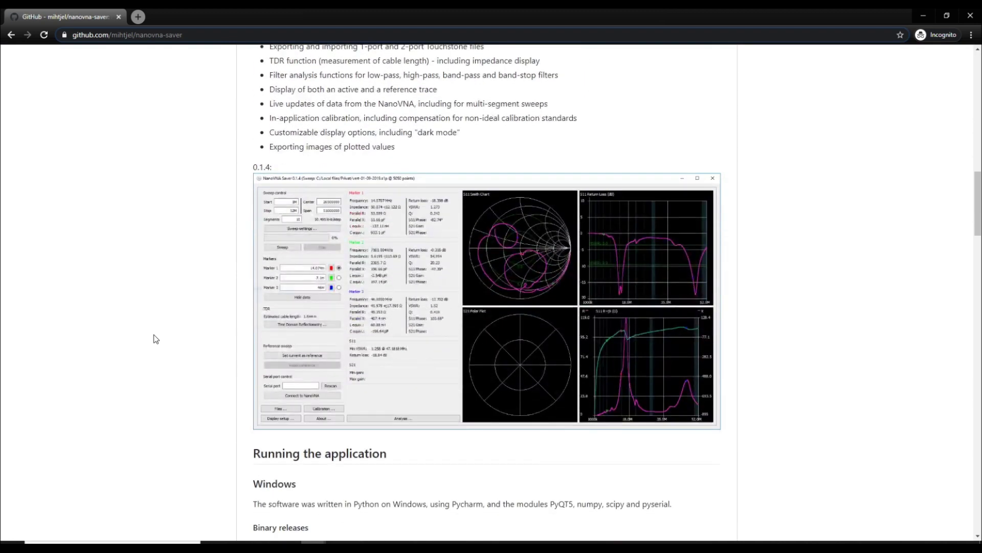
scroll(156, 339, down, 5)
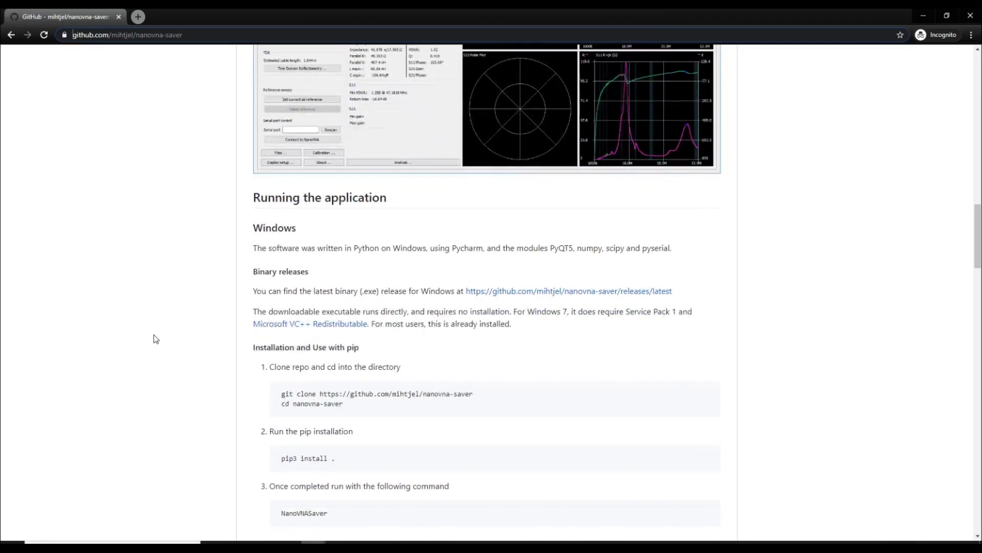
scroll(155, 339, down, 1)
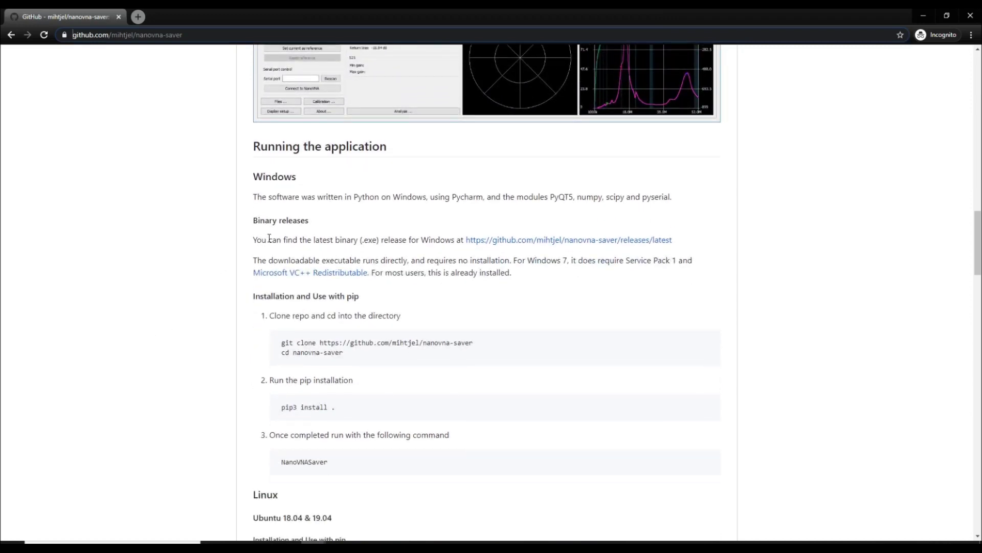
right_click(538, 240)
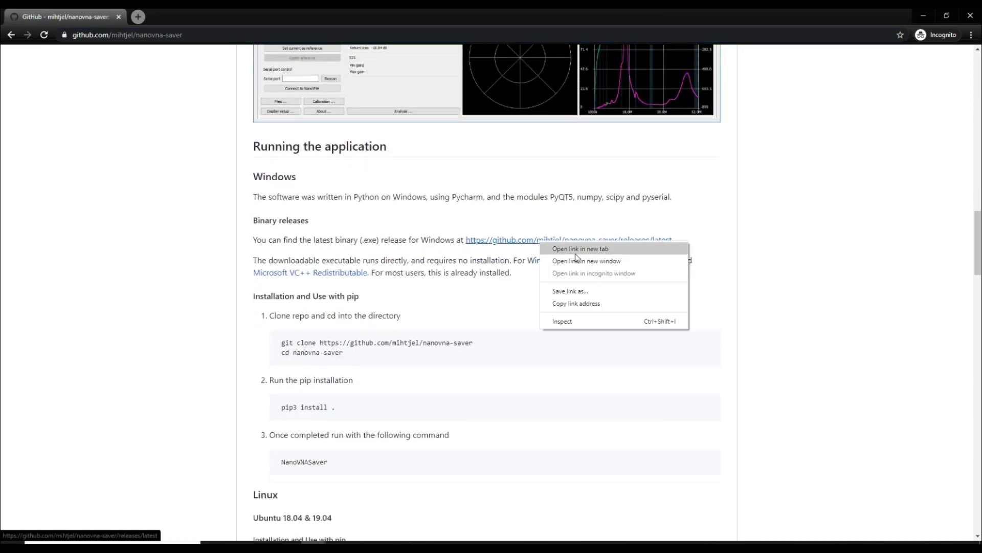
click(597, 252)
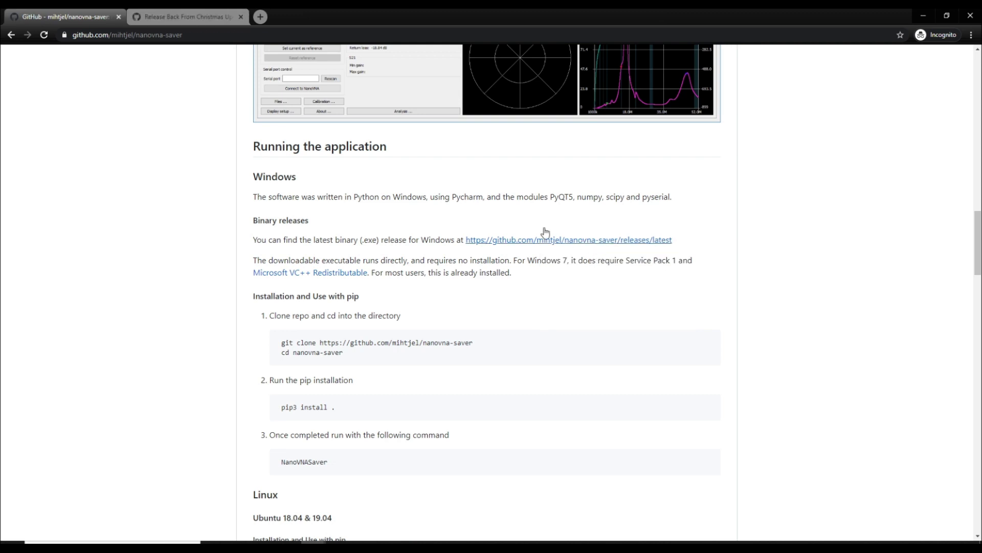
Step: Review the v0.2.2 'Back From Christmas Update' release assets, then return to the README tab
click(199, 21)
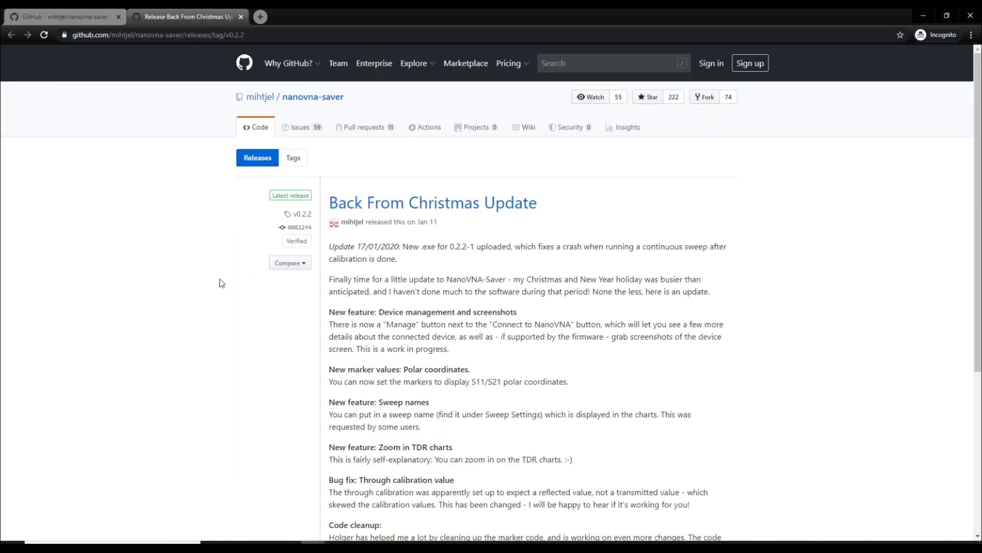
scroll(209, 361, down, 5)
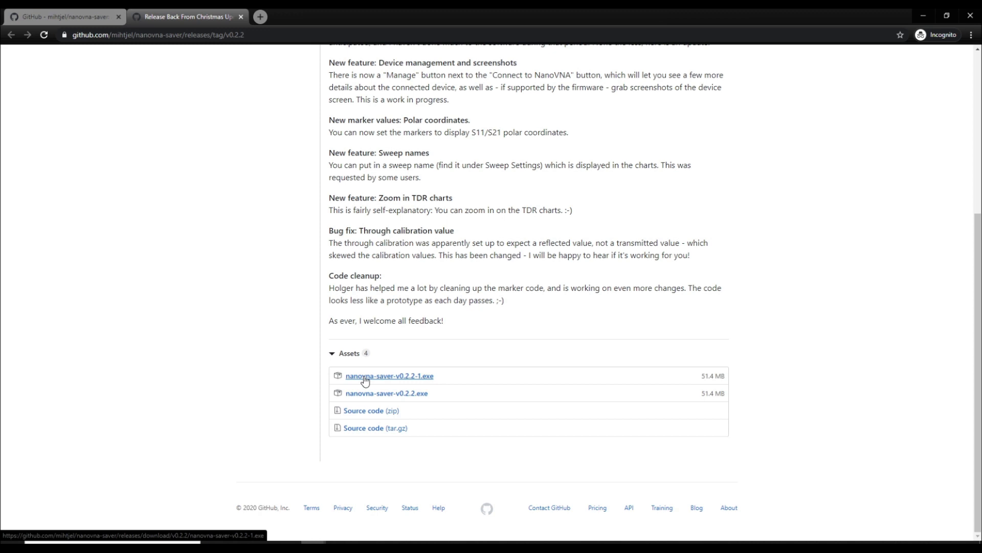
click(84, 21)
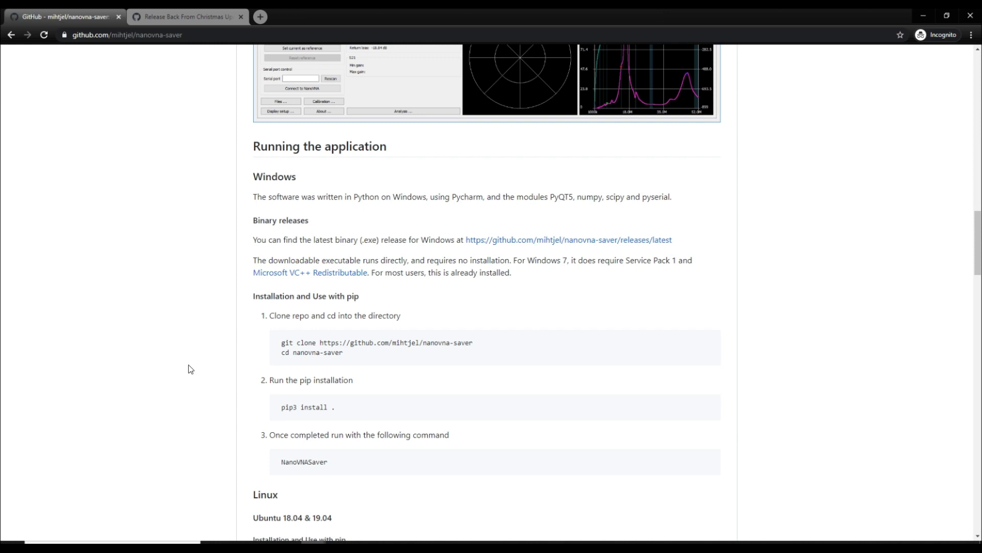
Step: Read the README's installation, calibration and credits sections down to the end
scroll(190, 369, down, 5)
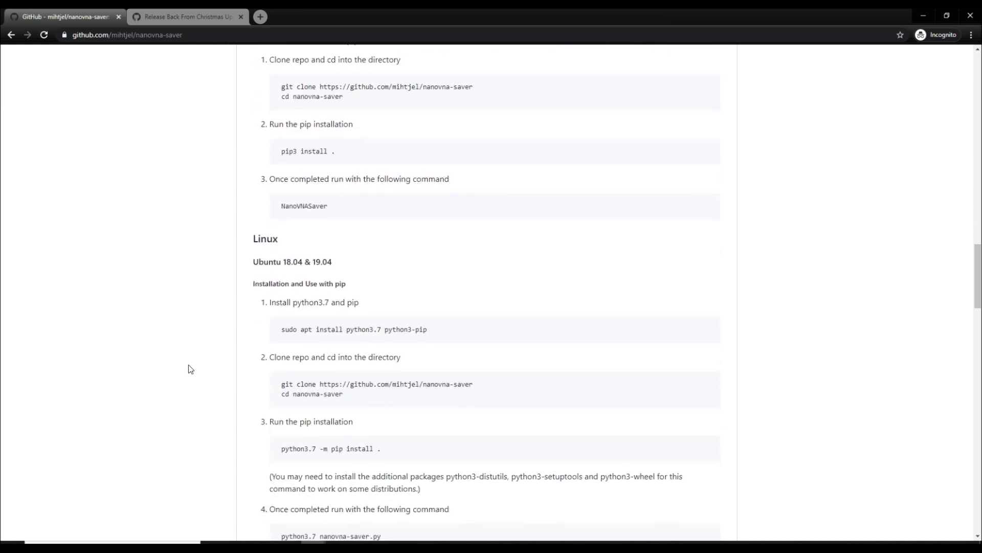
scroll(190, 369, down, 1)
scroll(190, 369, down, 6)
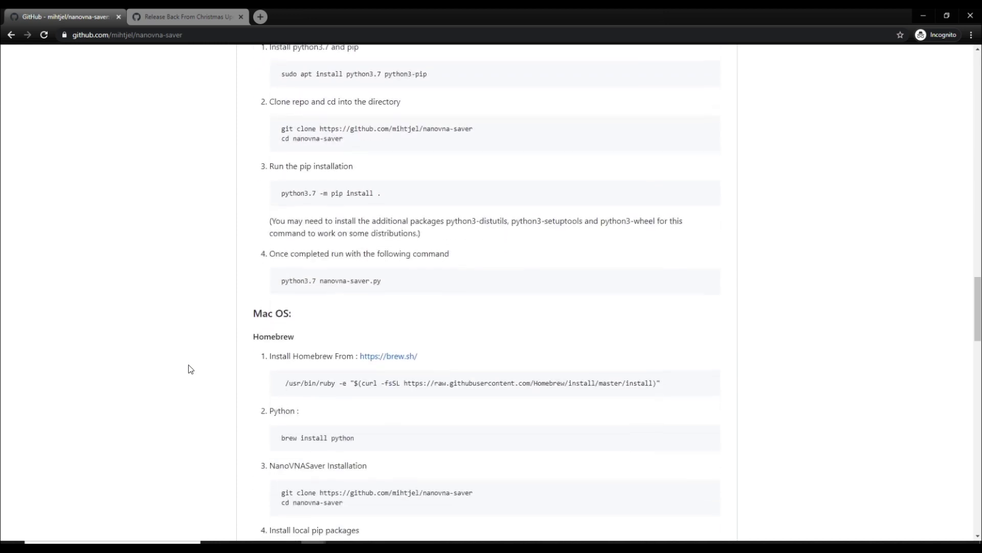
scroll(190, 369, down, 5)
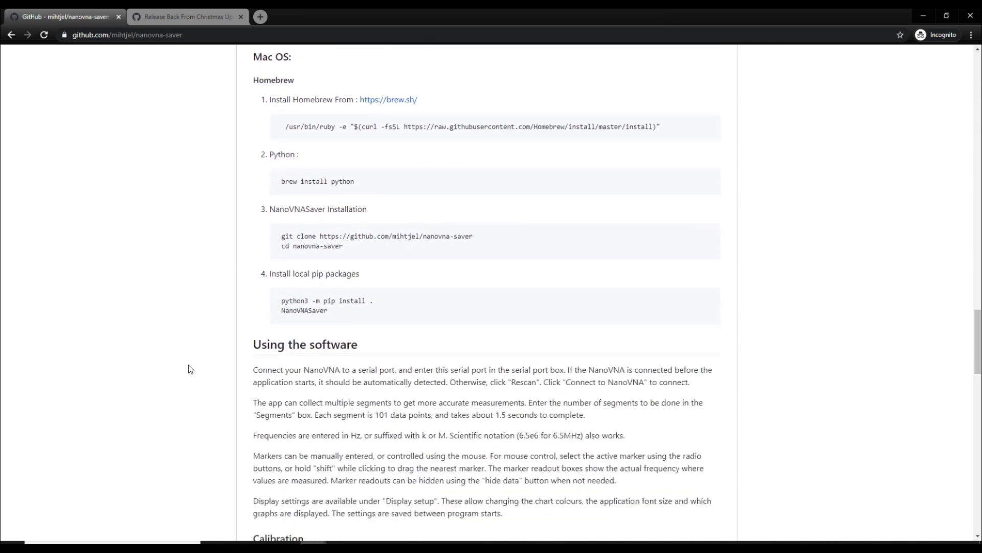
scroll(190, 369, down, 3)
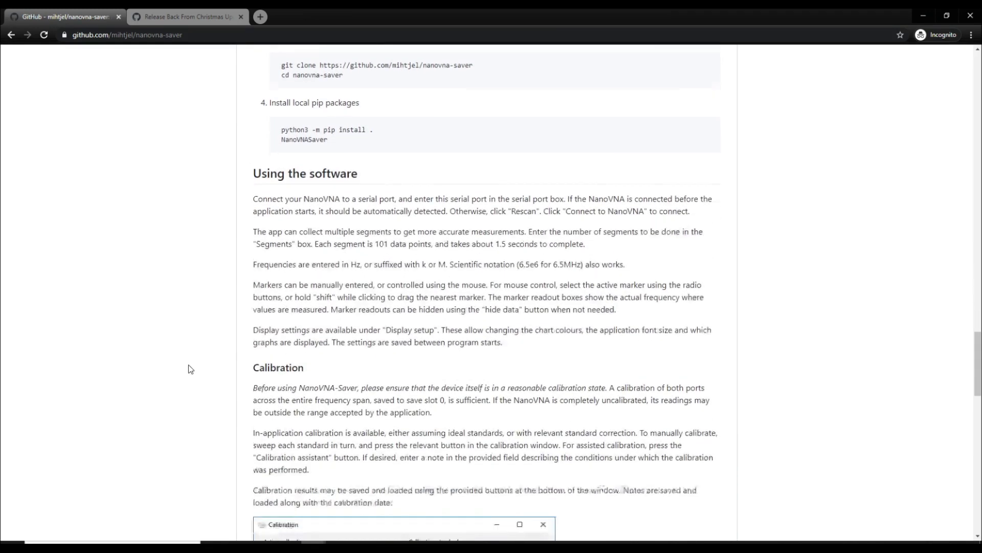
scroll(191, 369, down, 6)
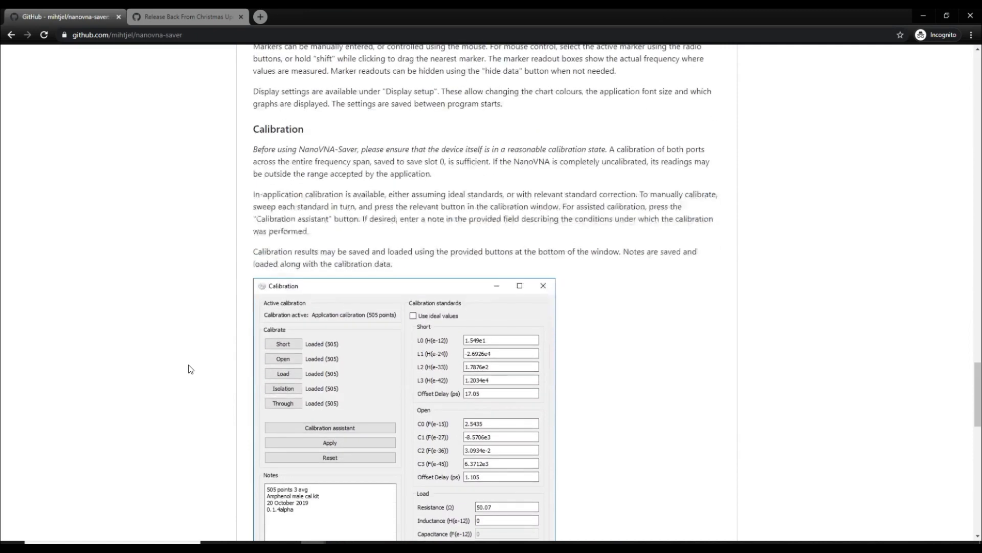
scroll(190, 369, down, 2)
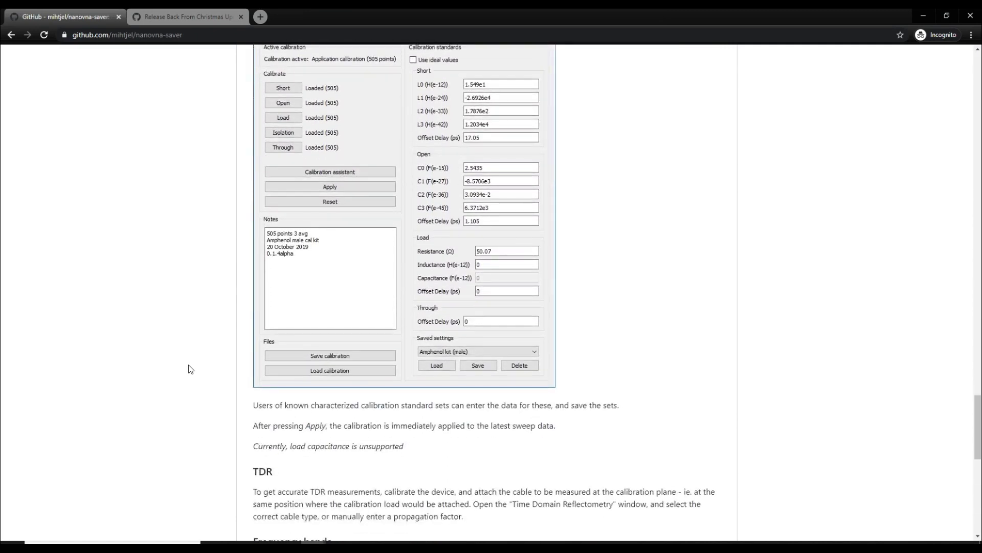
scroll(191, 369, down, 5)
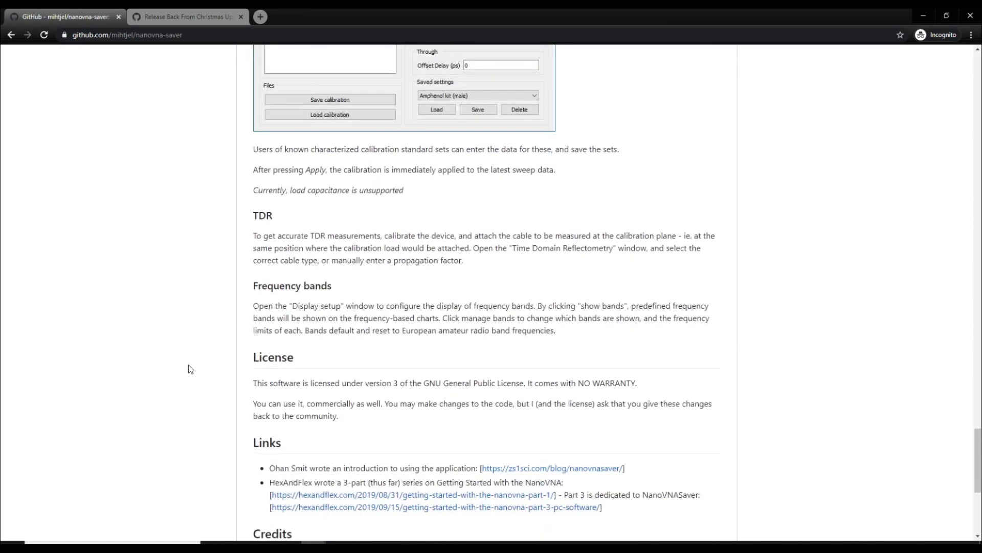
scroll(190, 369, down, 2)
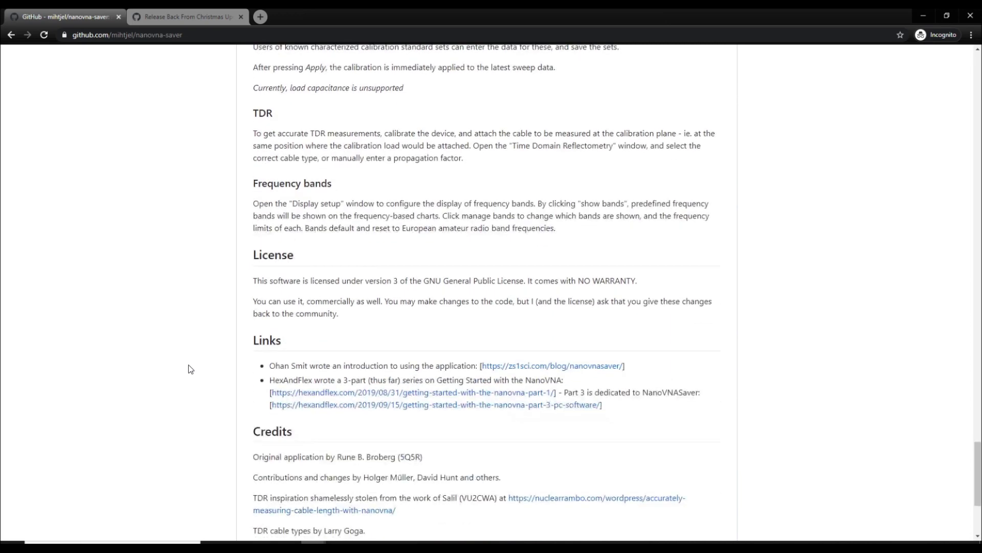
scroll(190, 369, down, 2)
scroll(190, 368, down, 1)
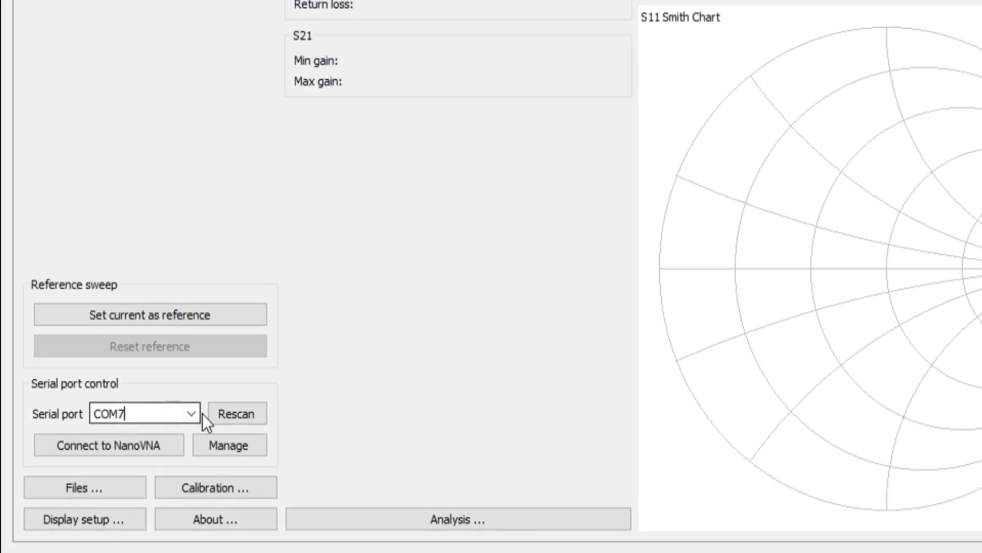
Step: Connect to the NanoVNA on COM7 for a first 50 kHz–900 MHz sweep
click(138, 442)
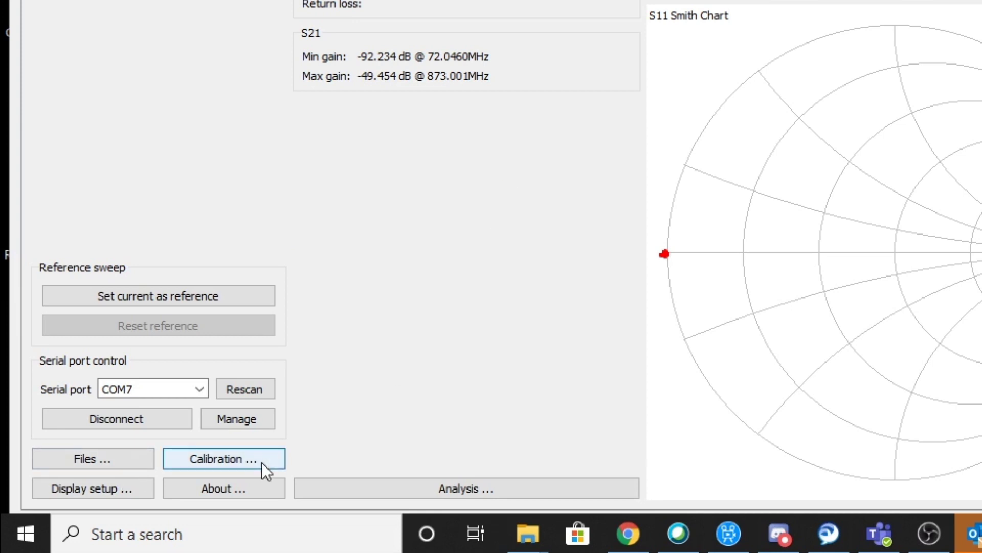
Step: Open the Calibration window listing Short, Open, Load, Isolation and Through as uncalibrated
click(262, 463)
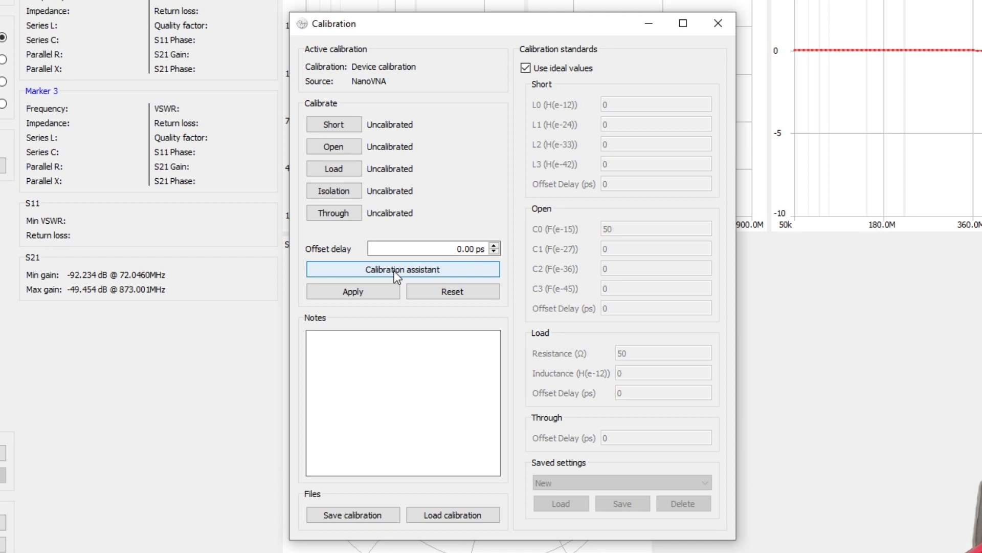
Step: Run the calibration assistant through Short, Open and Load, then apply the 1-port calibration
click(394, 271)
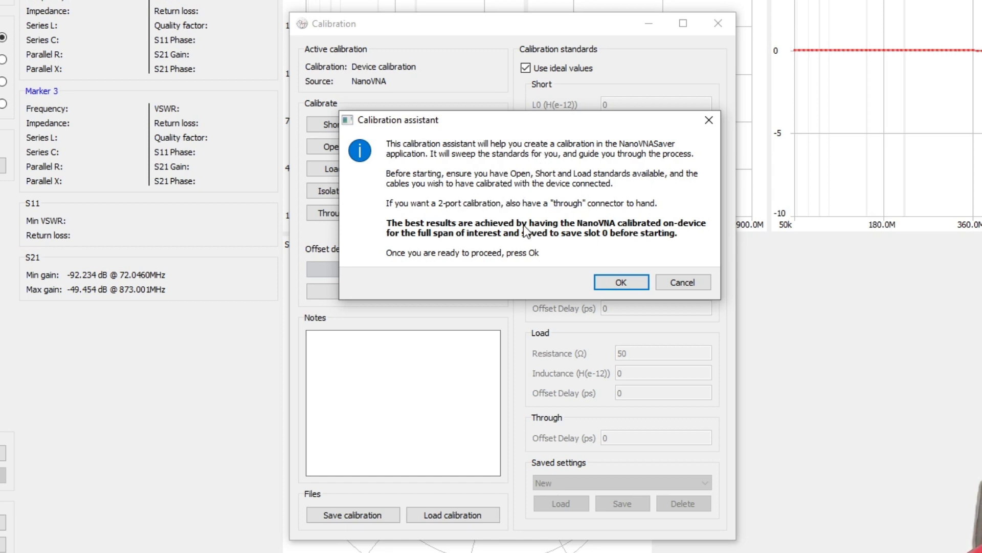
click(612, 287)
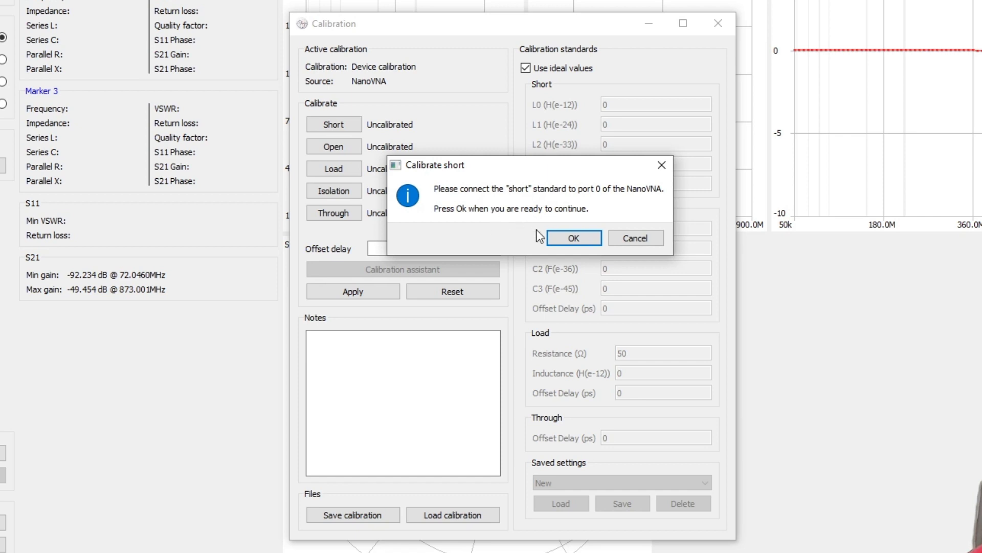
click(558, 233)
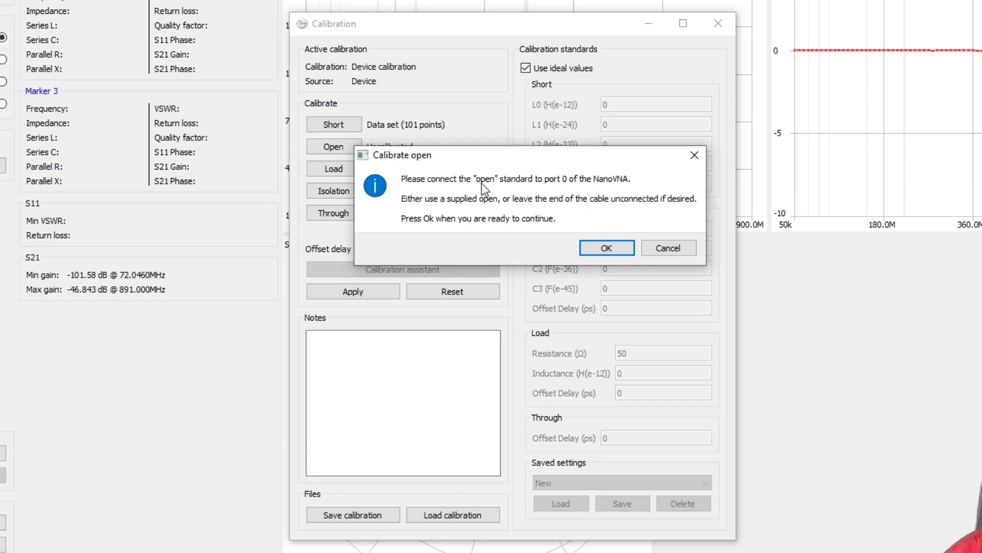
click(604, 250)
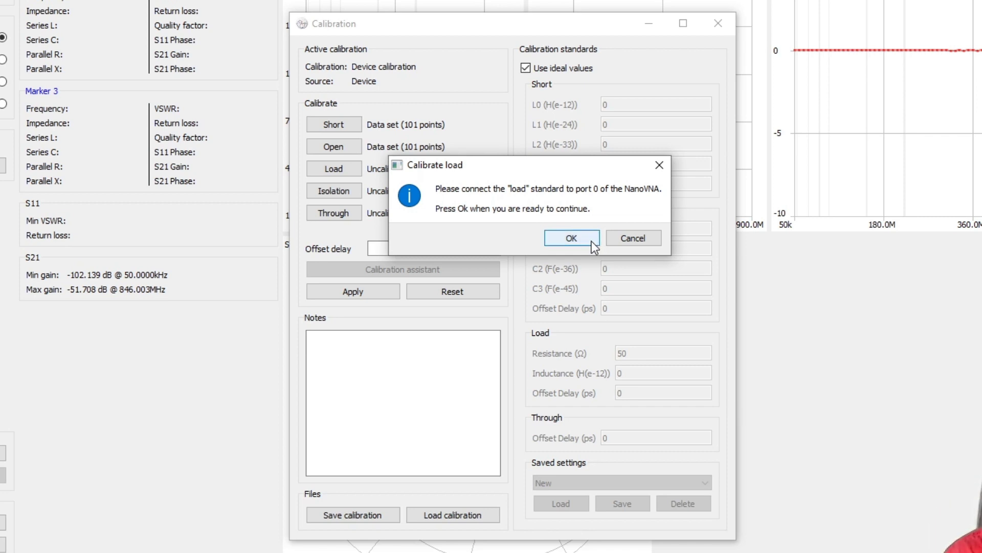
click(572, 238)
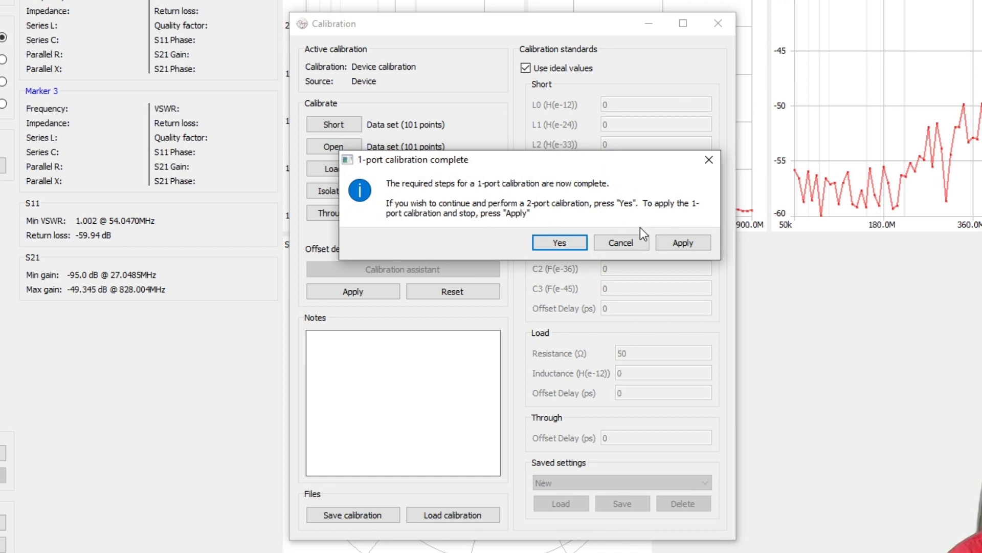
click(664, 241)
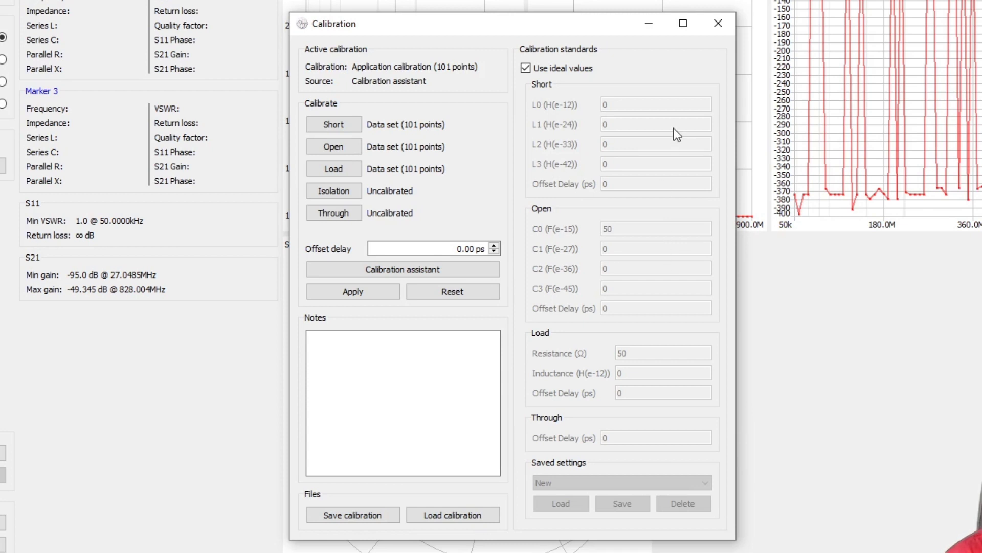
Step: Close the Calibration window and bring up the Display settings
click(718, 24)
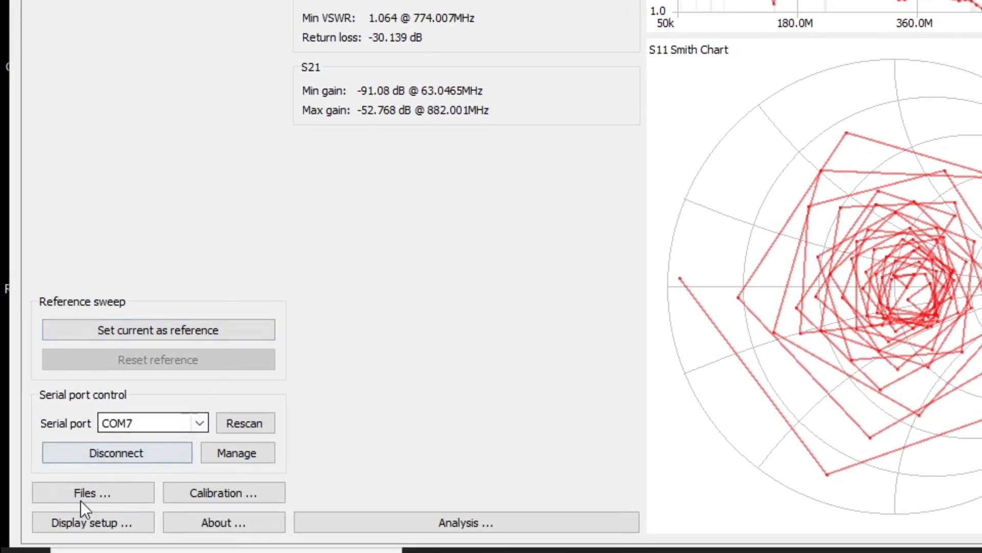
click(124, 524)
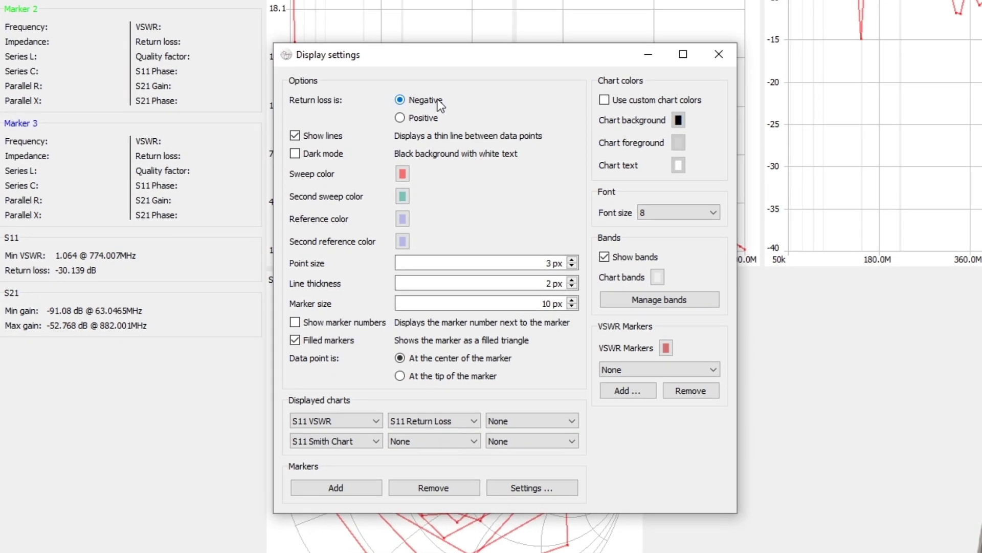
Step: Try positive return loss, revert to negative, and hide the lines between data points
click(410, 121)
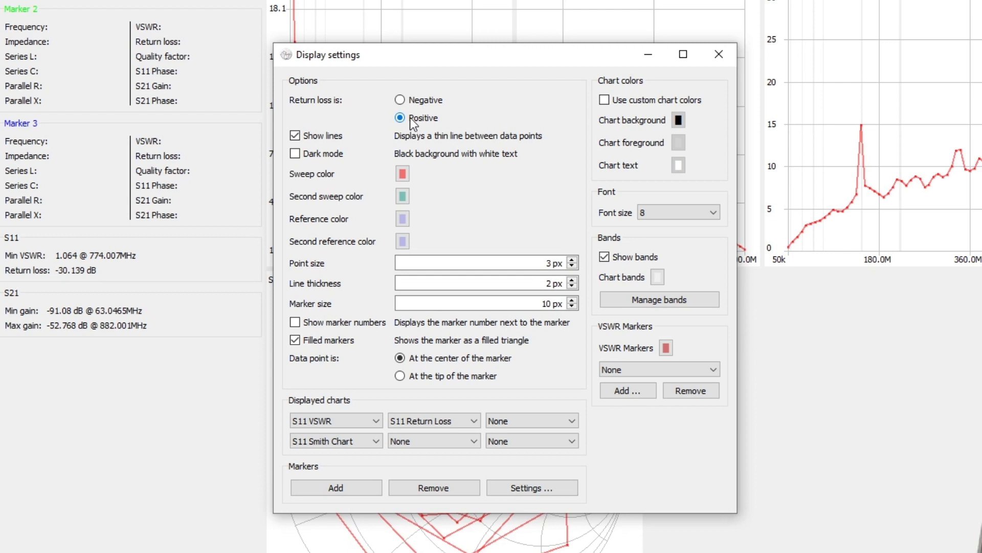
click(410, 101)
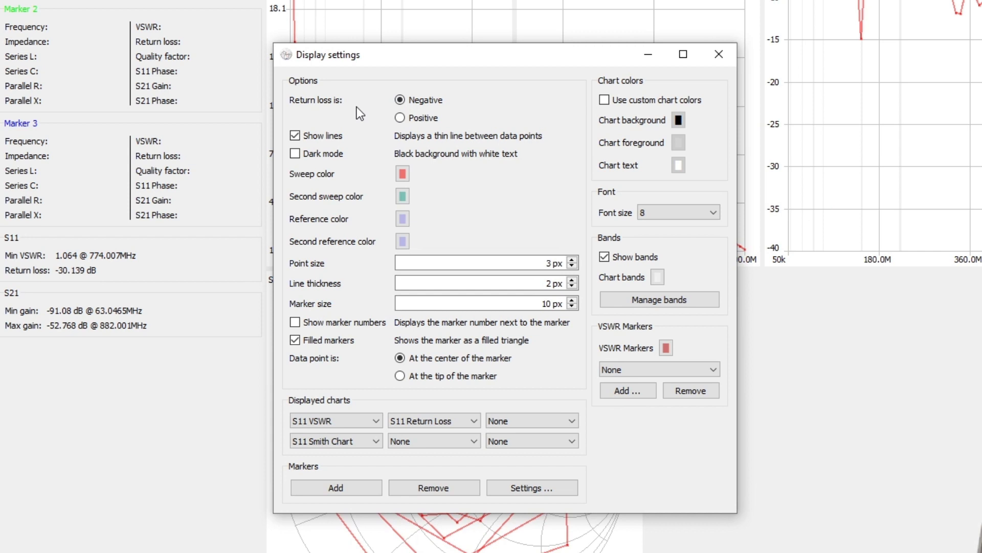
click(295, 136)
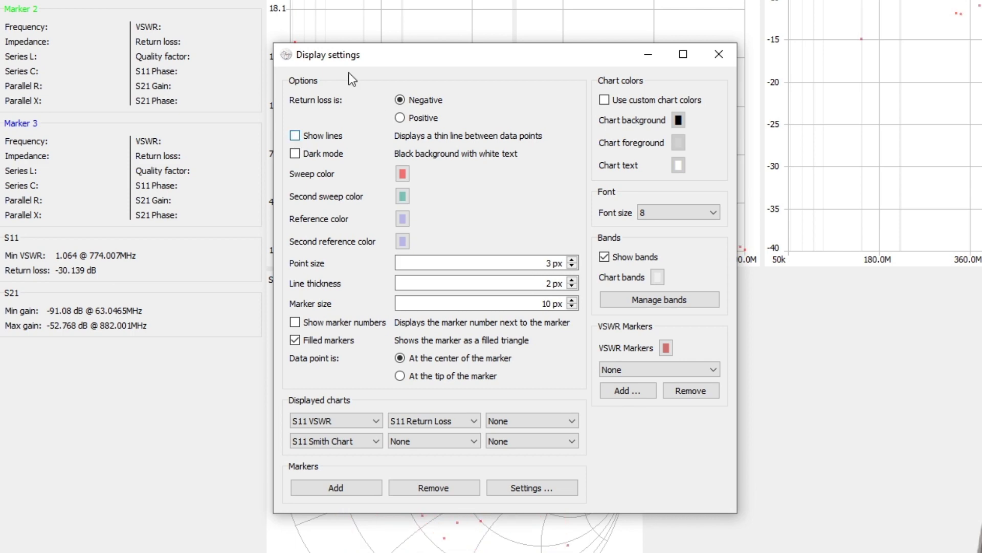
drag(408, 56, 396, 18)
Step: Restore data-point lines, toggle dark mode on and off, and toggle marker numbers on and off
click(317, 99)
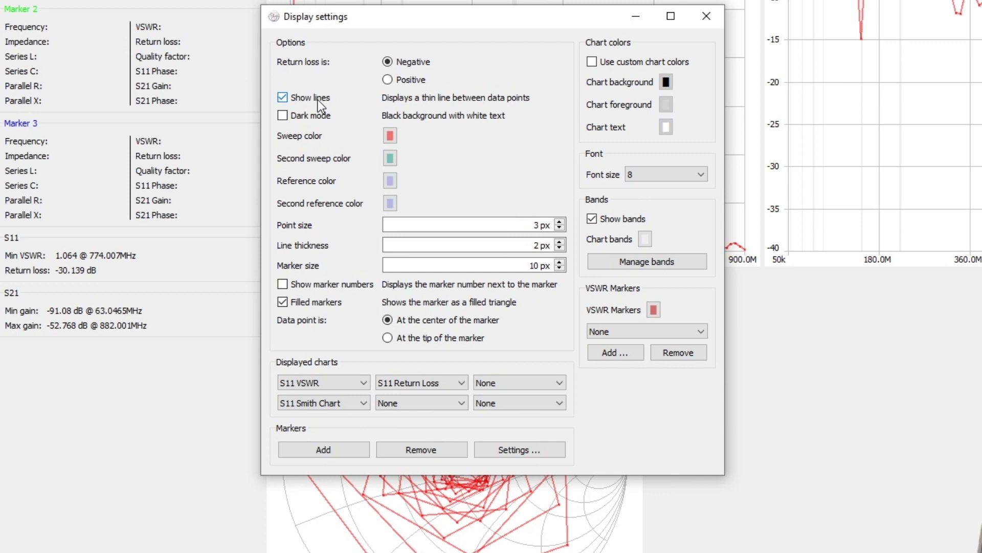
click(298, 115)
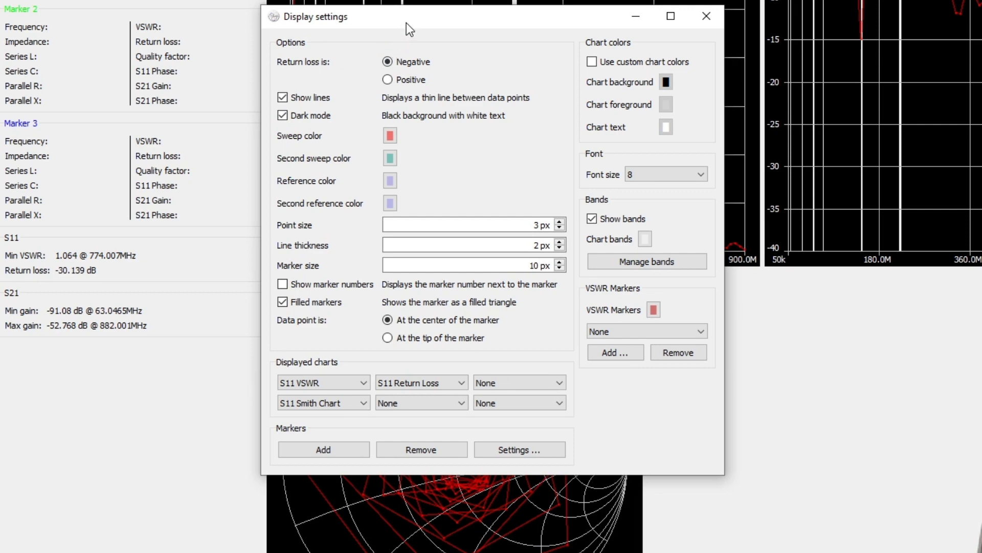
mouse_move(406, 22)
mouse_down()
mouse_move(127, 78)
mouse_move(60, 67)
mouse_move(425, 51)
mouse_move(414, 39)
mouse_up()
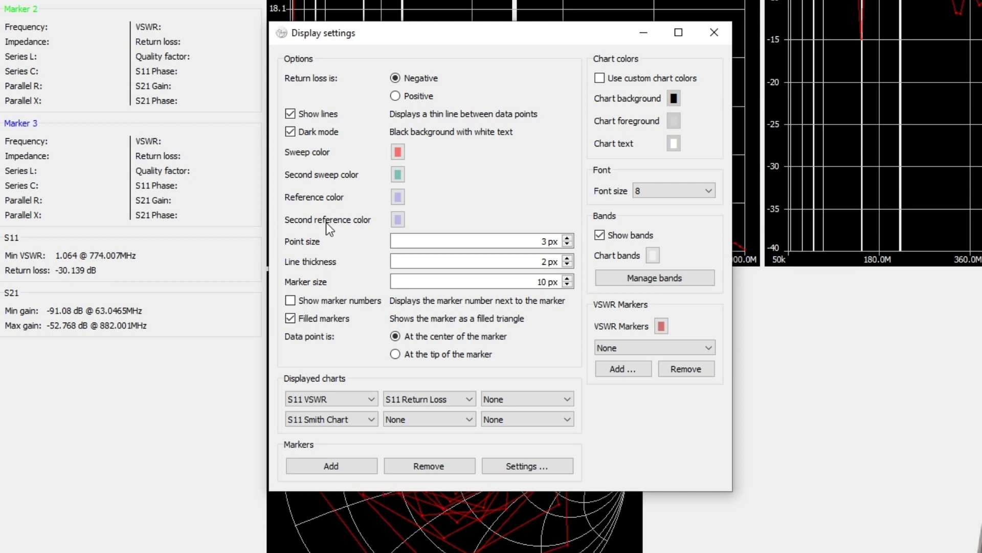
click(317, 132)
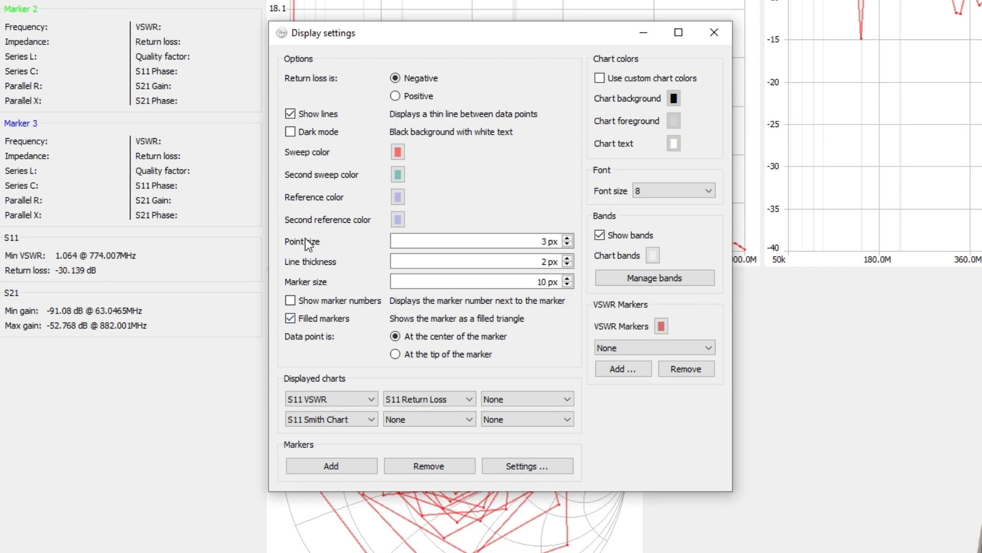
click(328, 303)
click(329, 304)
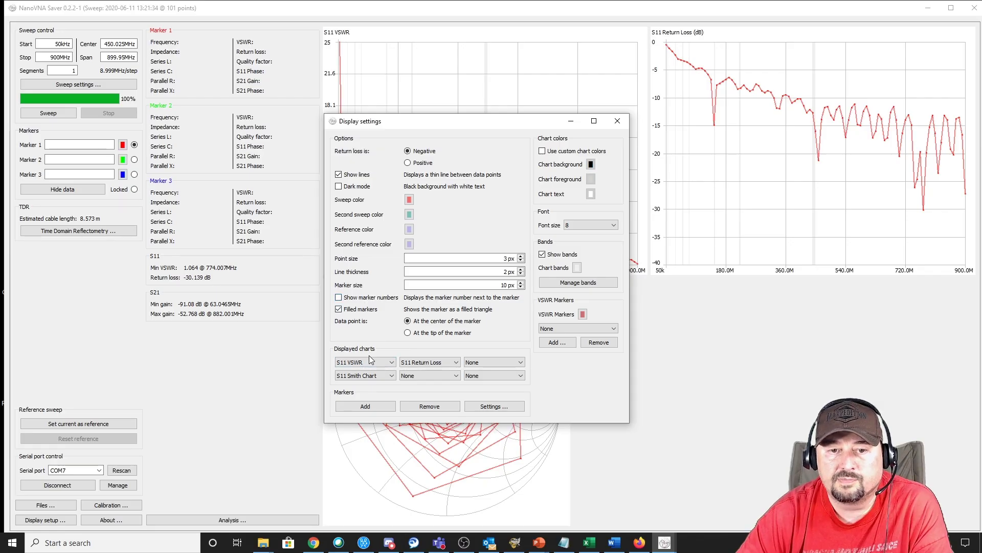
drag(438, 125, 187, 114)
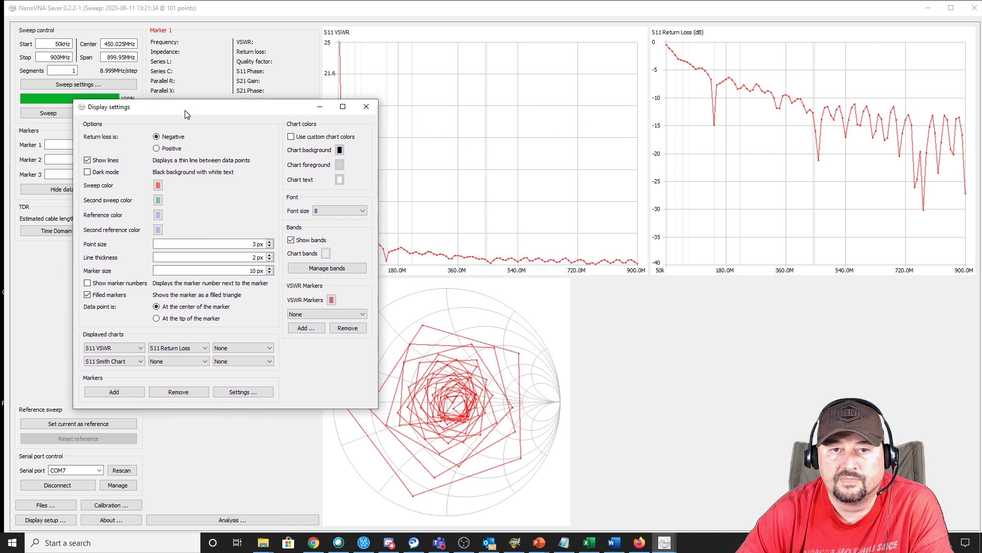
click(141, 347)
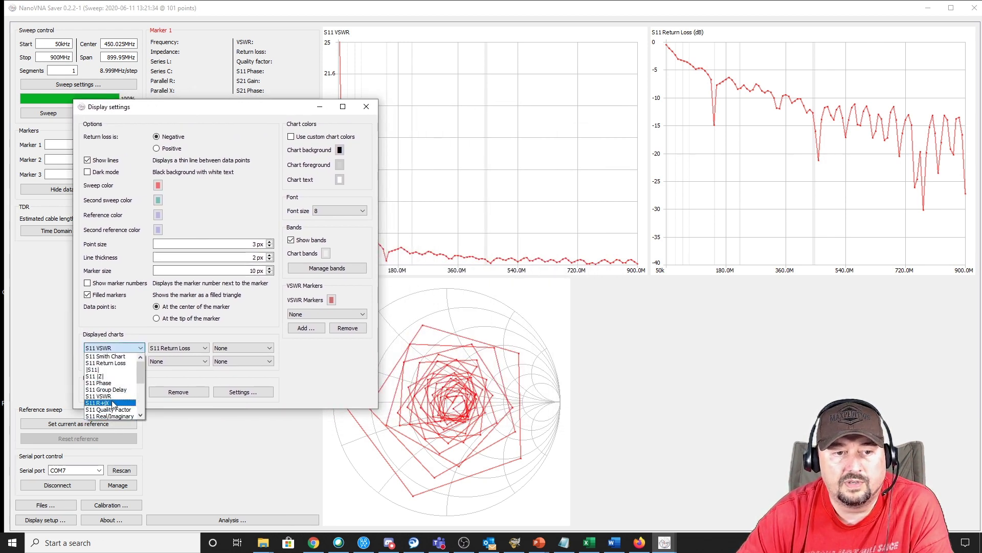
click(111, 400)
click(134, 347)
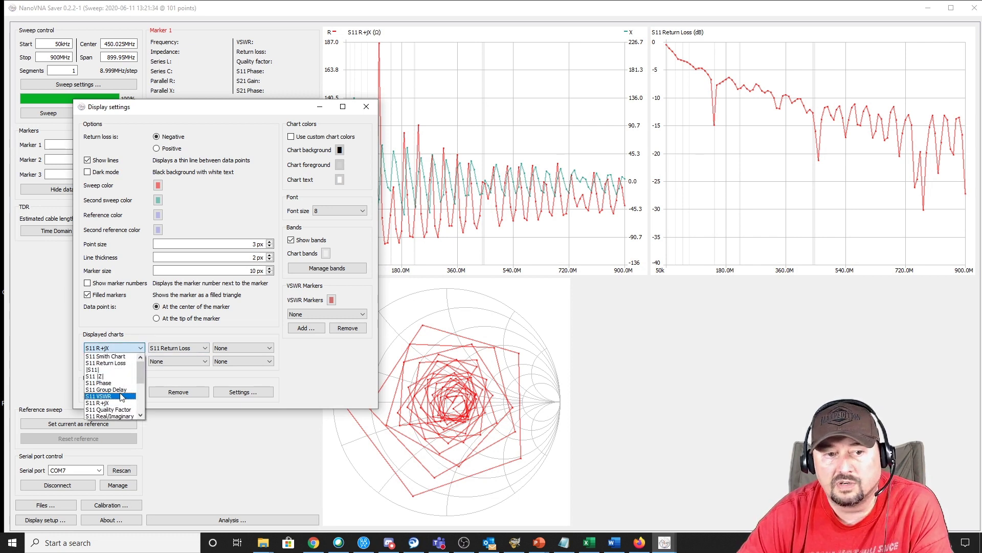
click(121, 396)
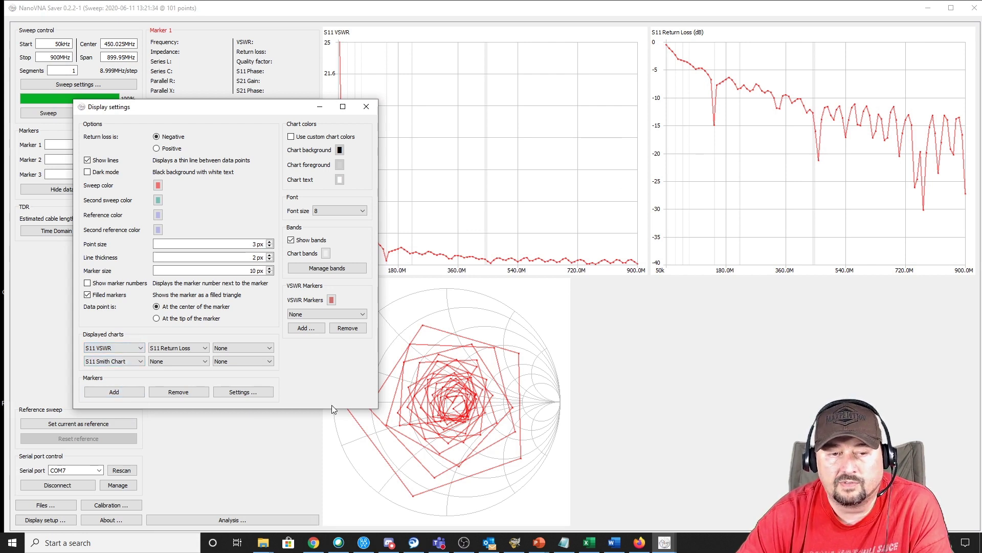
click(203, 362)
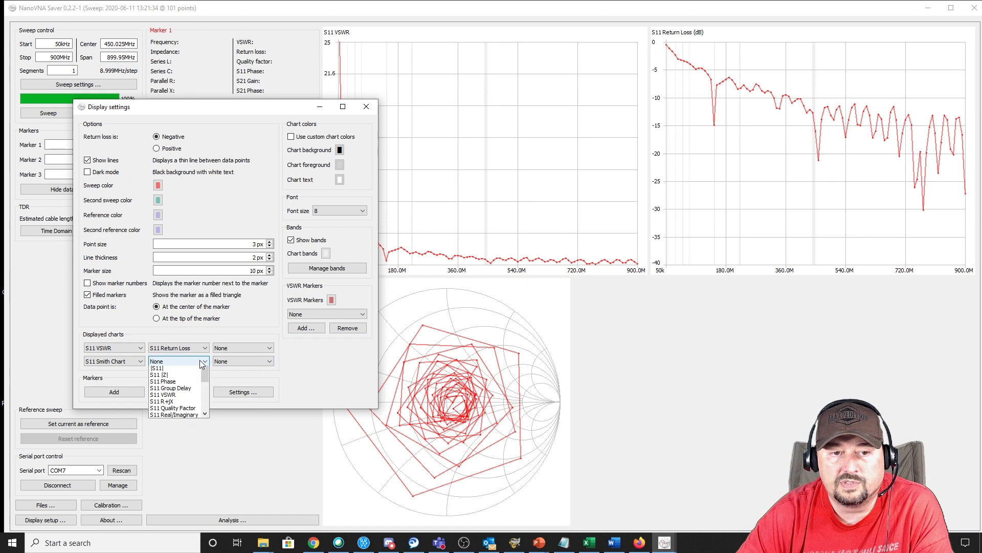
scroll(190, 405, down, 4)
click(190, 401)
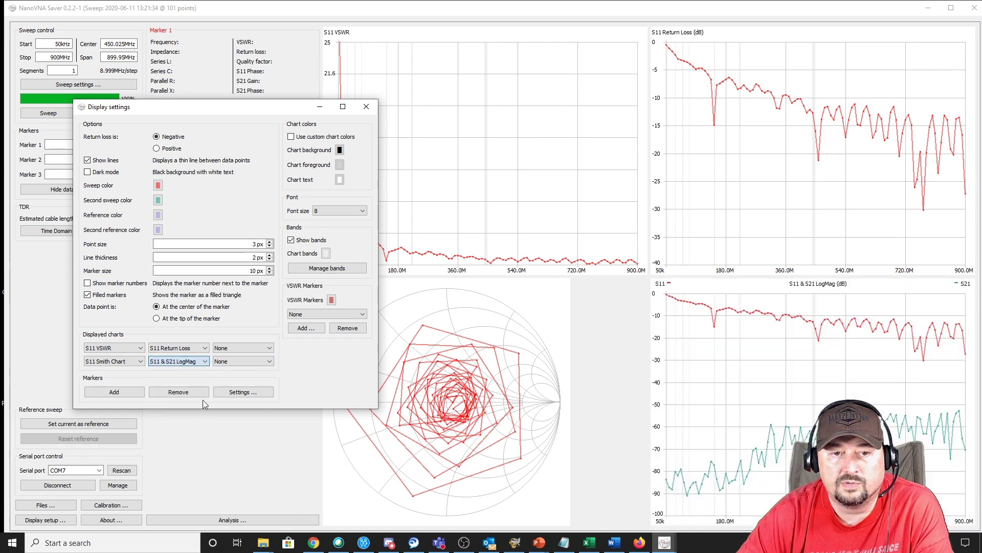
click(250, 349)
click(253, 364)
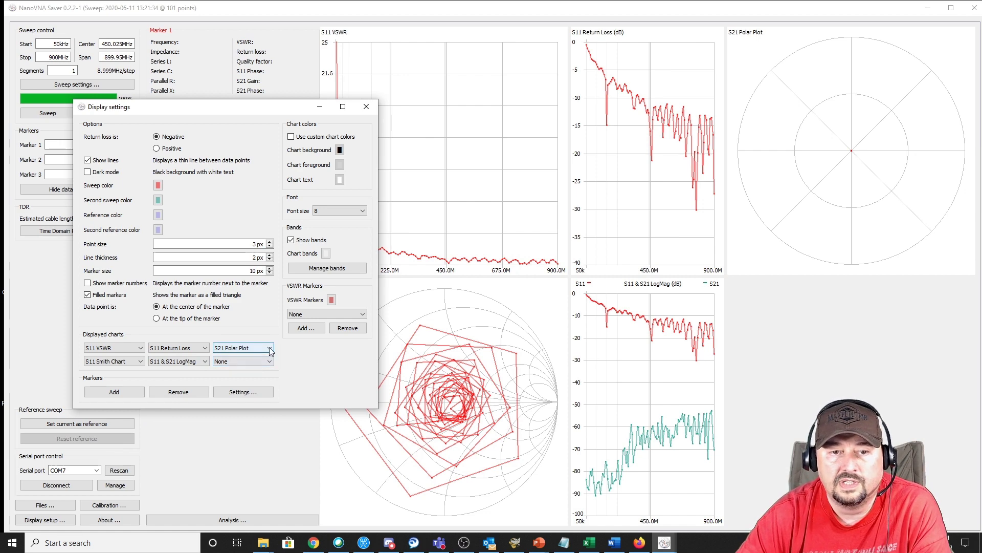
click(269, 347)
click(250, 414)
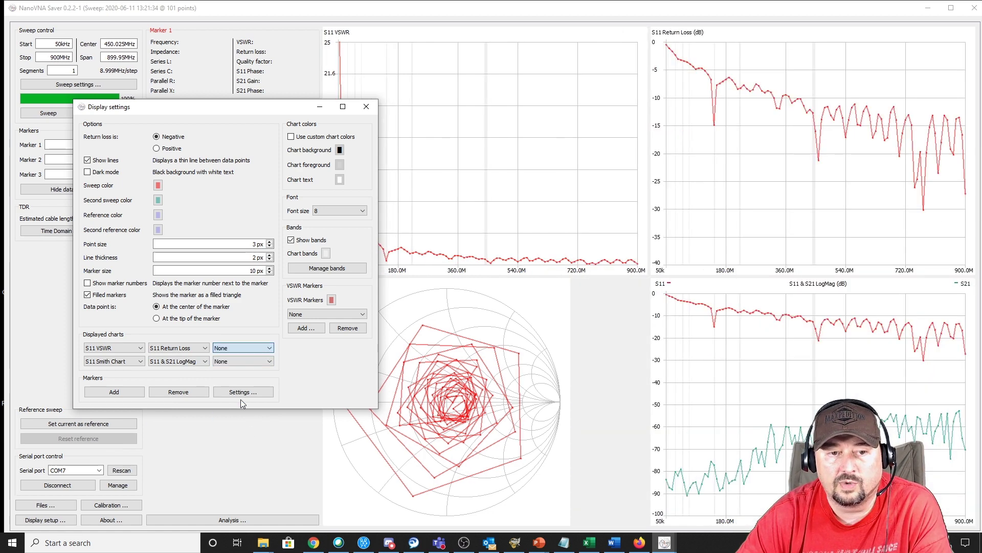
click(204, 361)
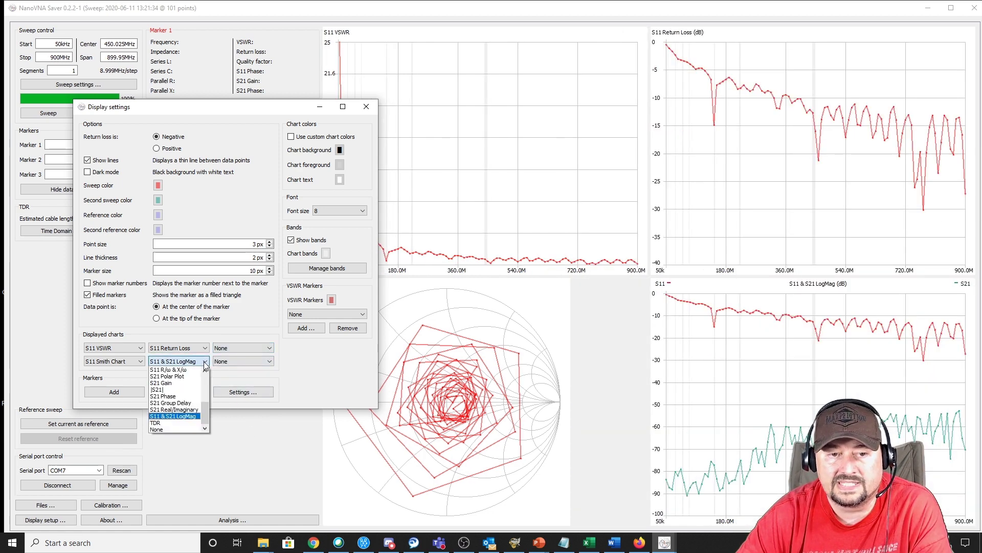
click(190, 429)
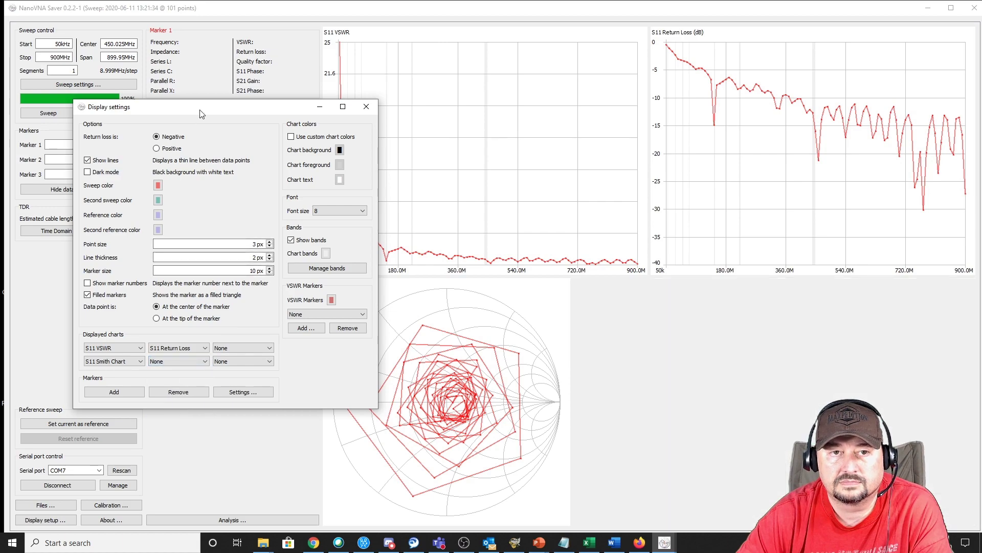
mouse_move(201, 114)
mouse_down()
mouse_move(424, 110)
mouse_move(449, 94)
mouse_up()
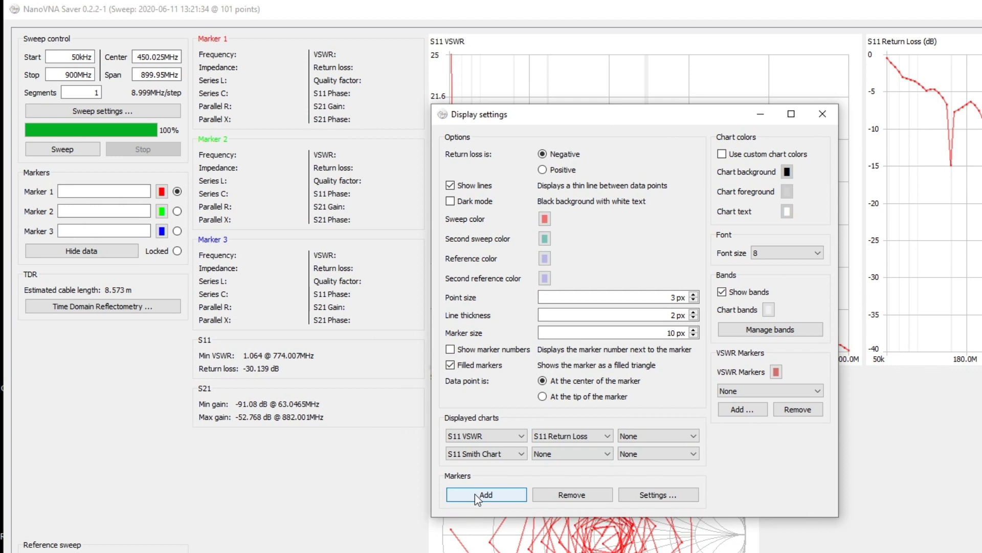
Step: Add then remove a fourth marker, and review Marker settings without changes
click(476, 494)
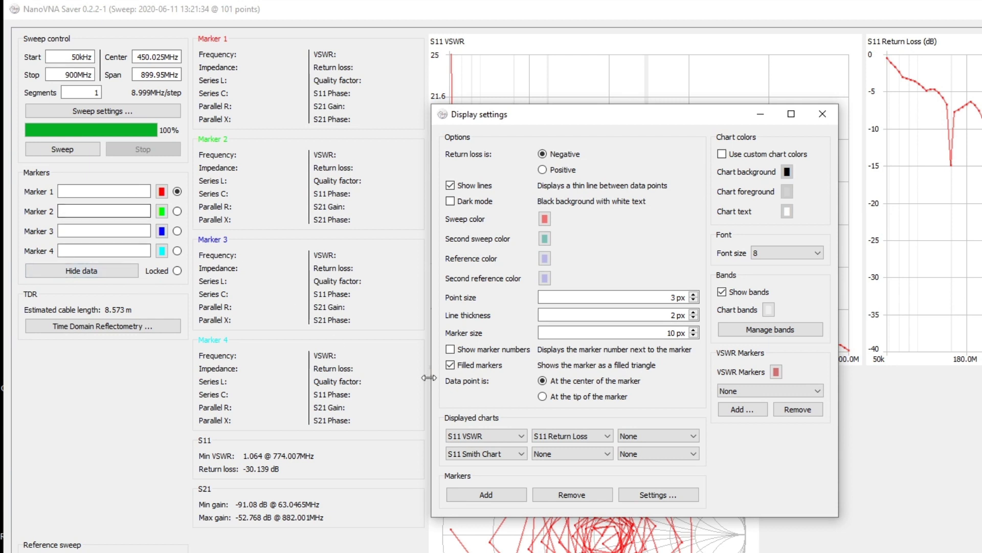
click(560, 493)
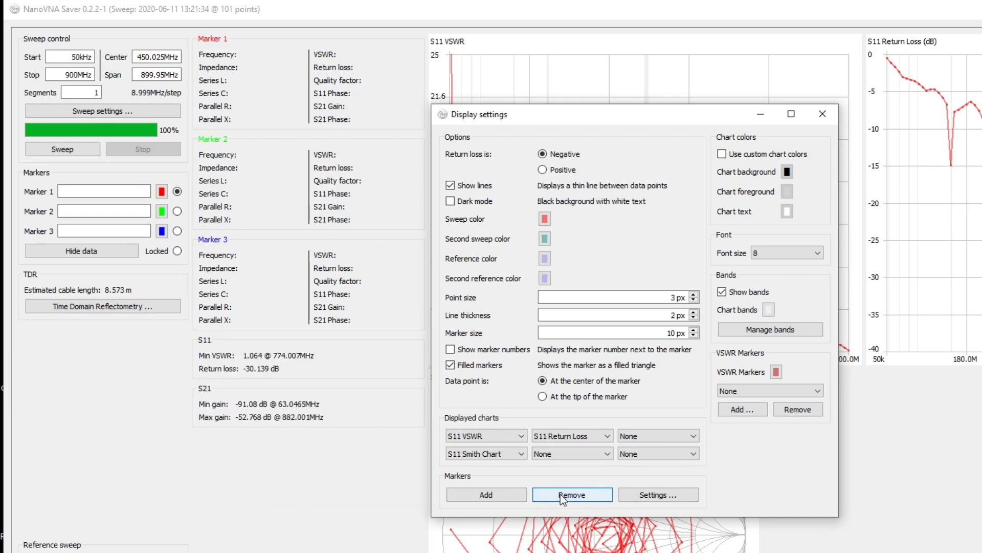
click(661, 496)
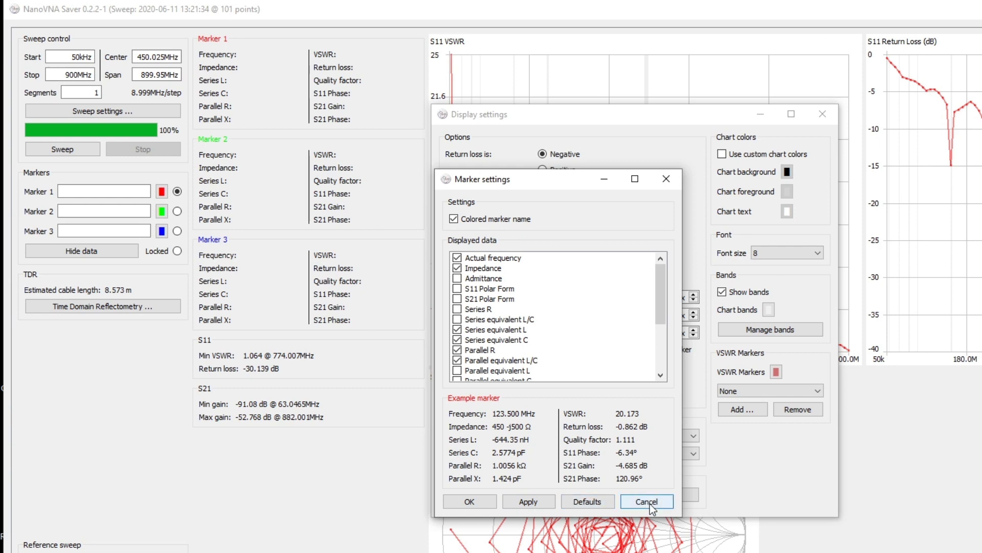
click(646, 501)
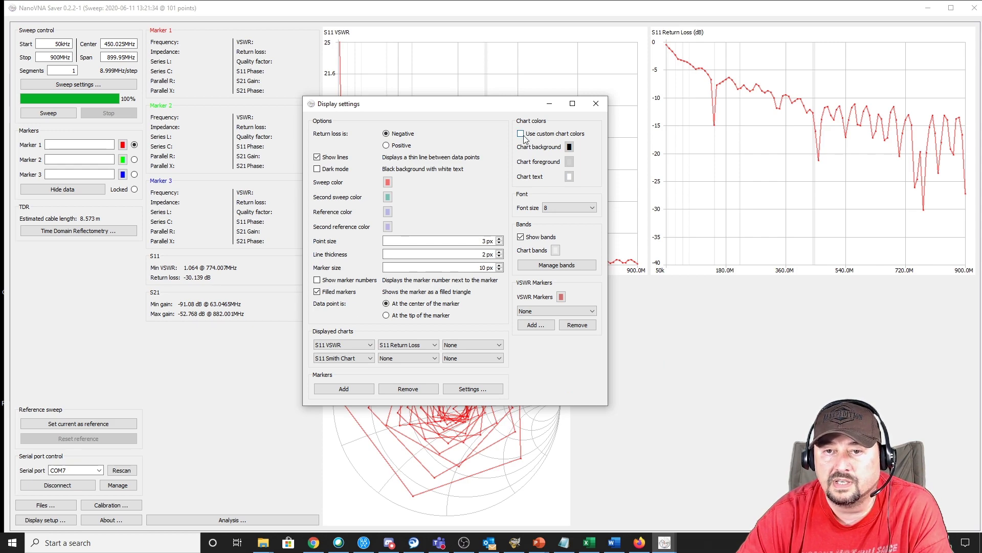
click(521, 134)
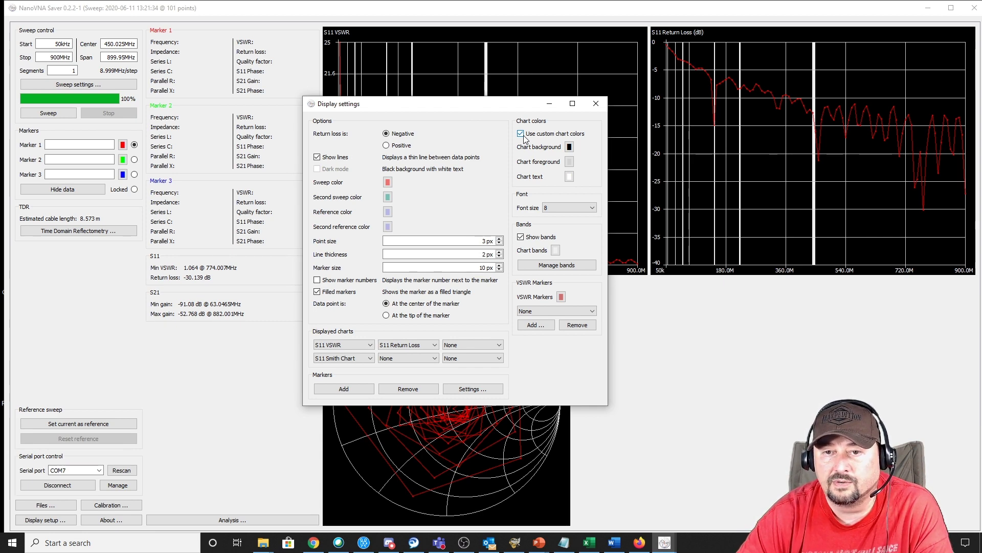
click(521, 134)
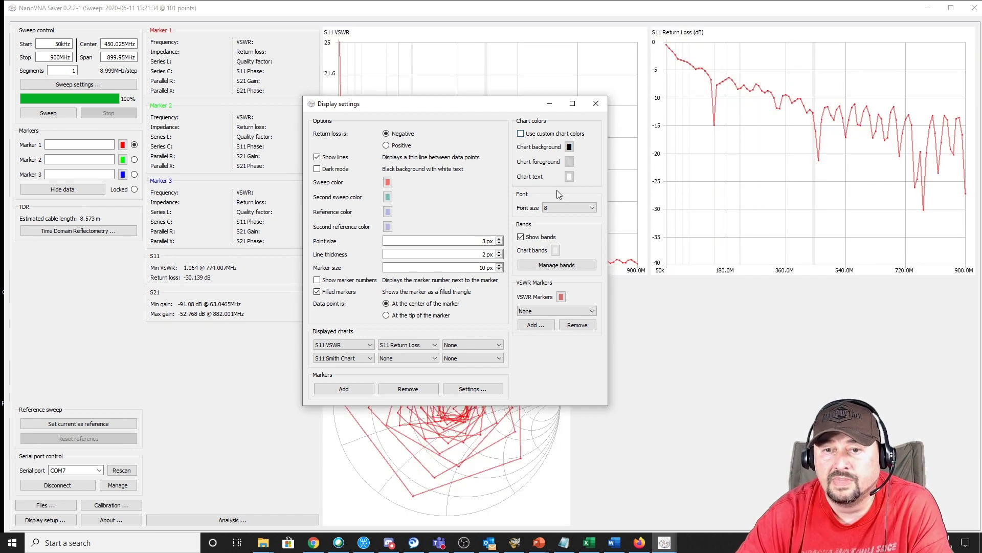
click(537, 236)
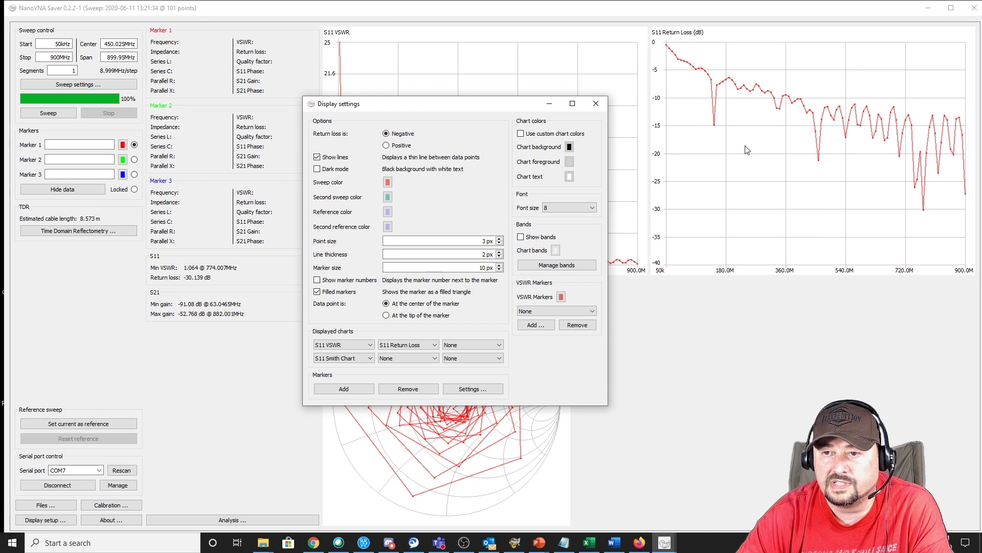
click(545, 238)
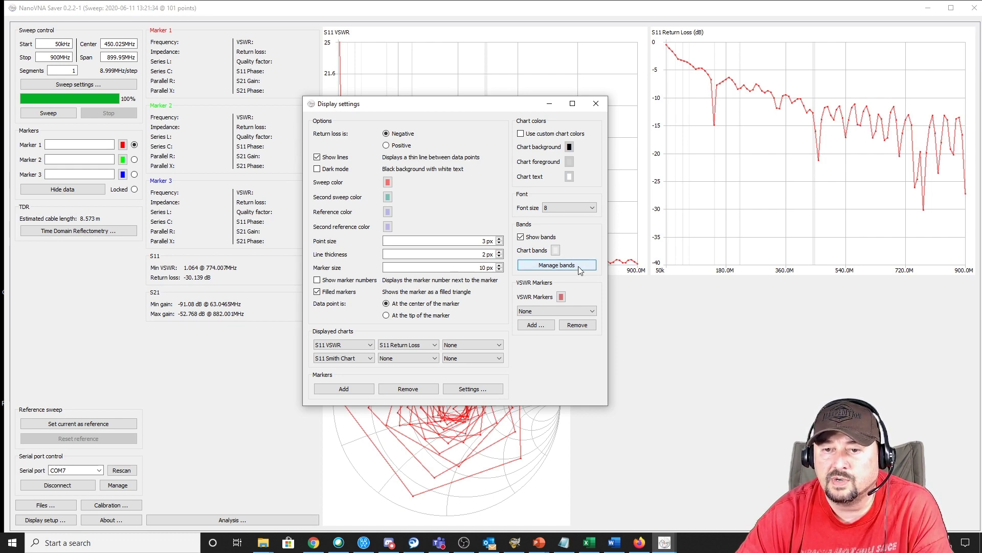
click(557, 265)
scroll(493, 227, down, 1)
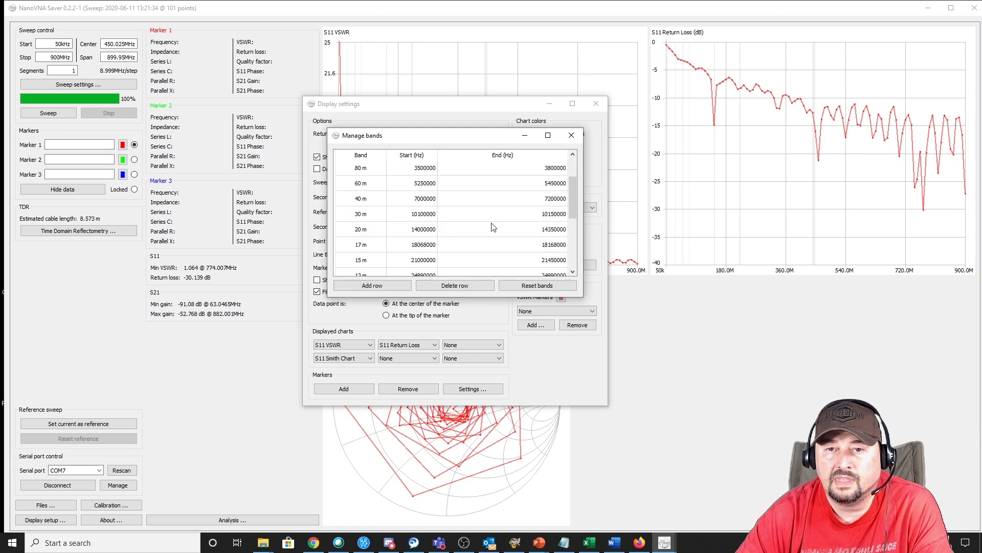
scroll(493, 227, down, 3)
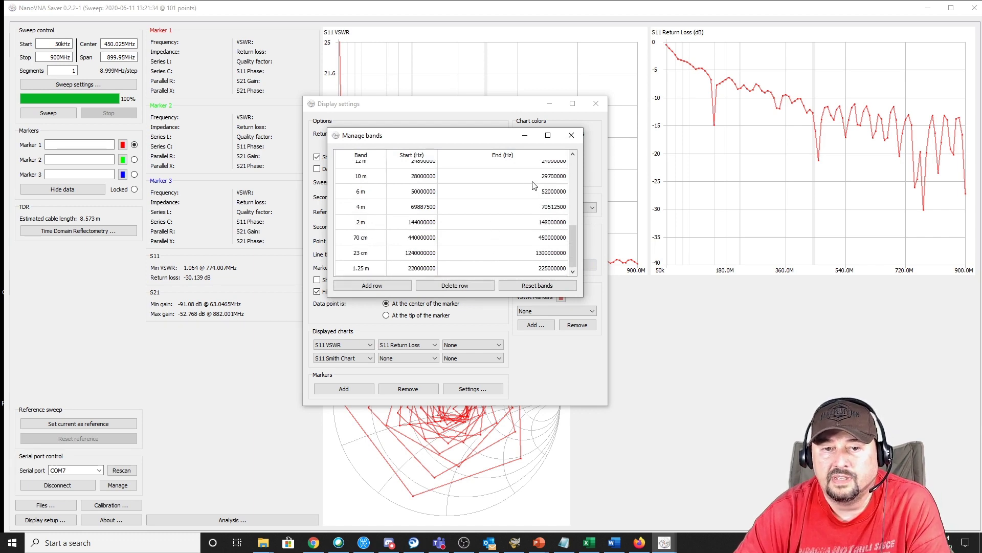
click(394, 289)
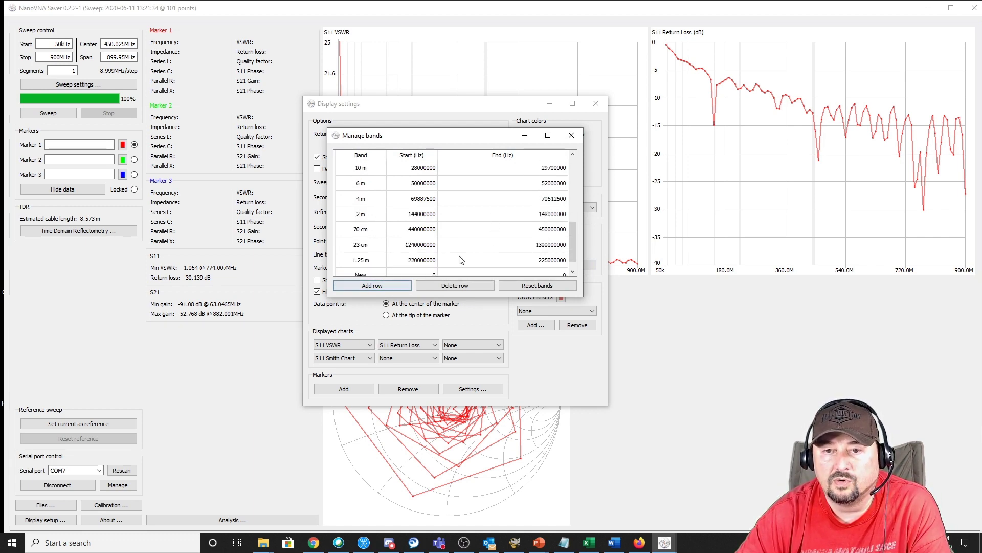
scroll(462, 260, down, 1)
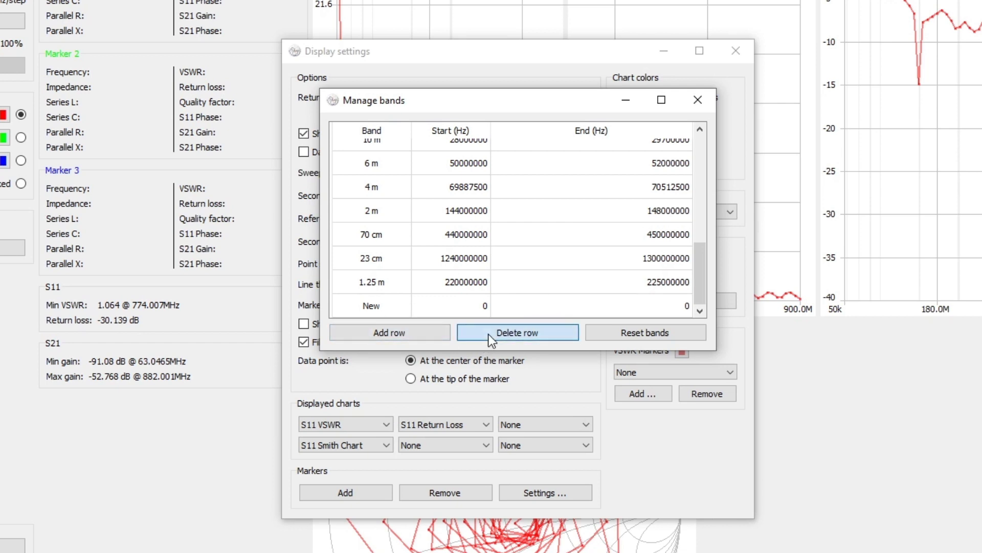
click(387, 303)
click(526, 338)
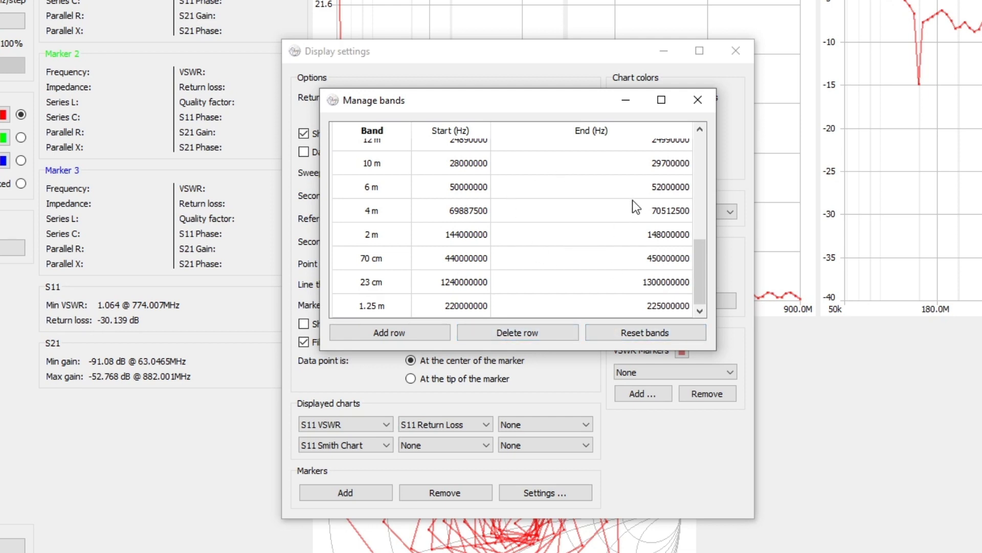
Step: Set the chart band colour to cyan and close the Display settings
click(704, 105)
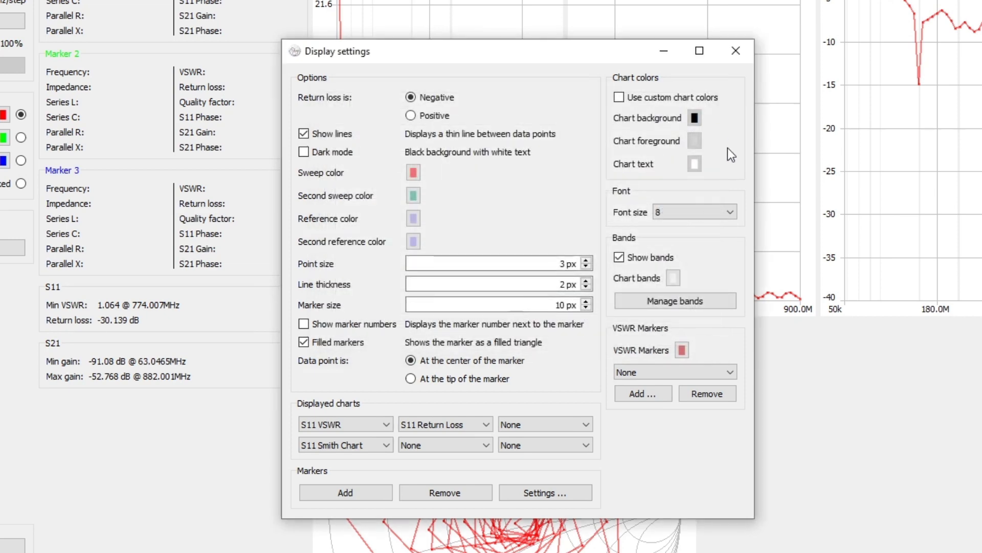
click(674, 283)
click(516, 204)
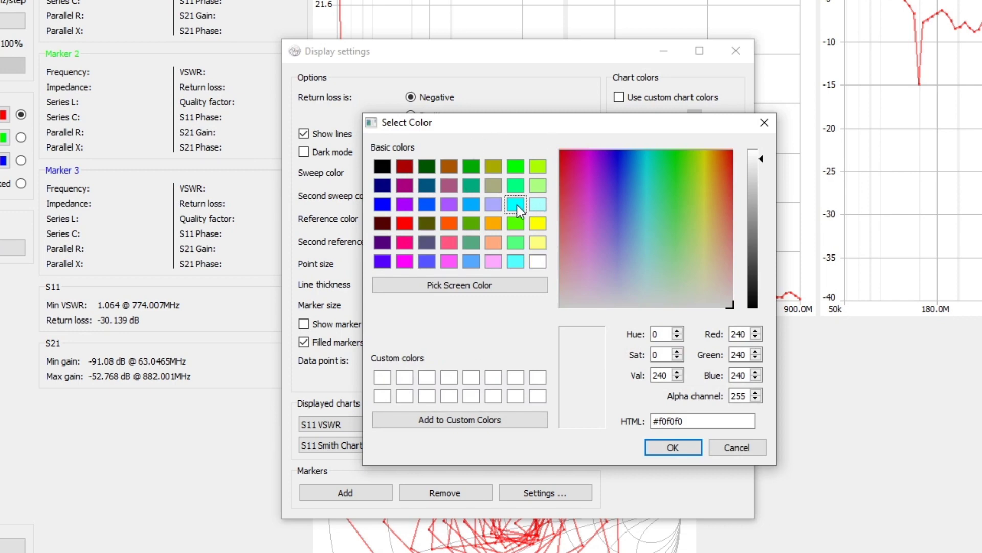
click(664, 447)
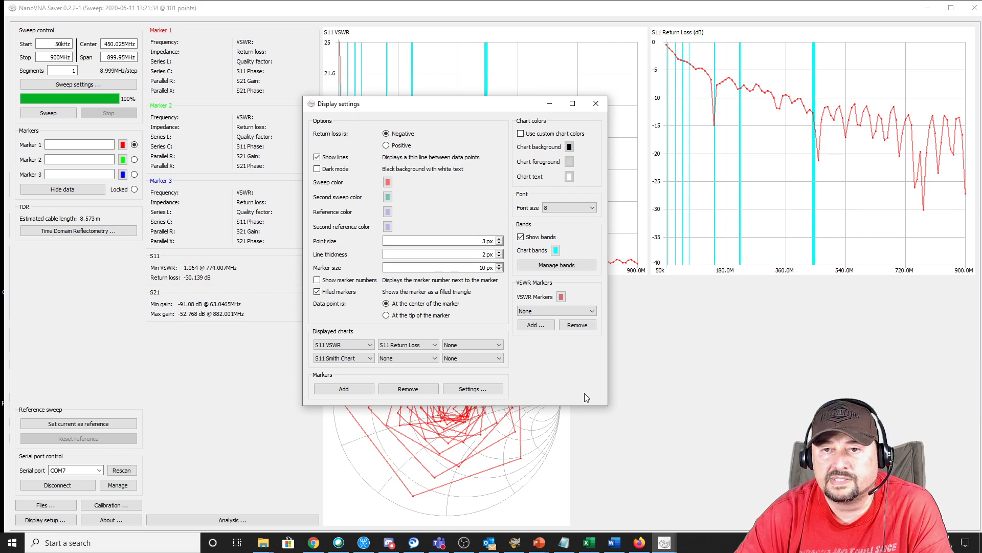
click(595, 102)
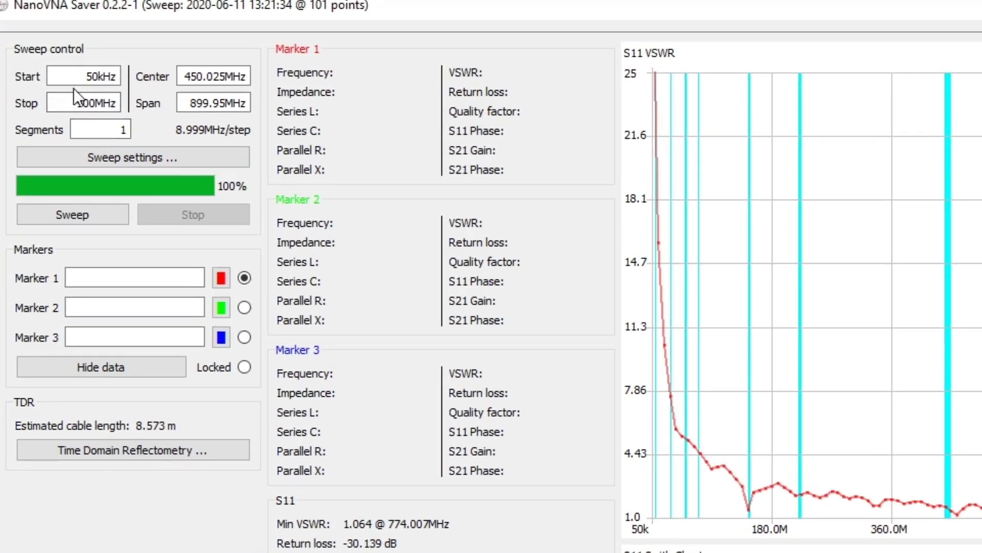
Step: Set the sweep Start to 140Mhz and Stop to 455Mhz
click(87, 81)
double_click(86, 80)
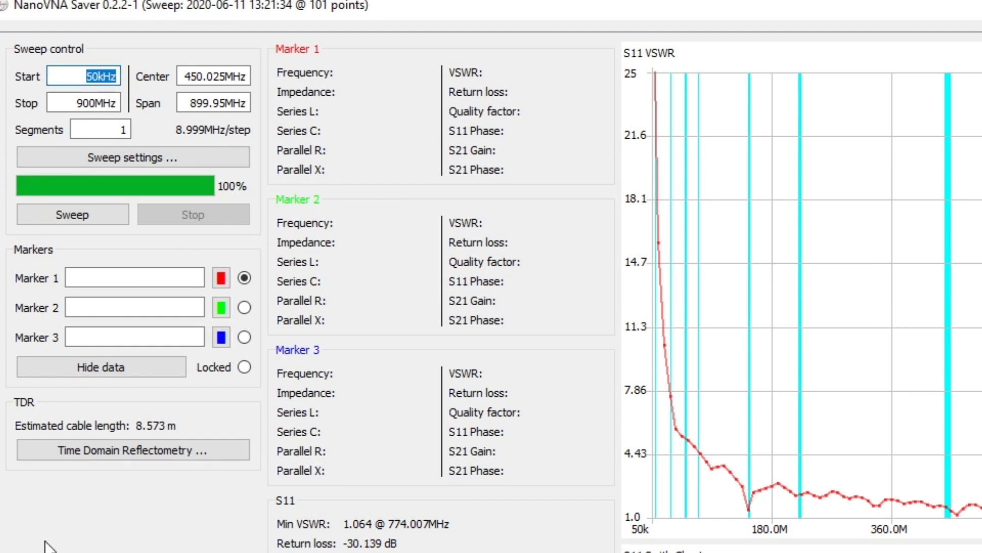
key(BackSpace)
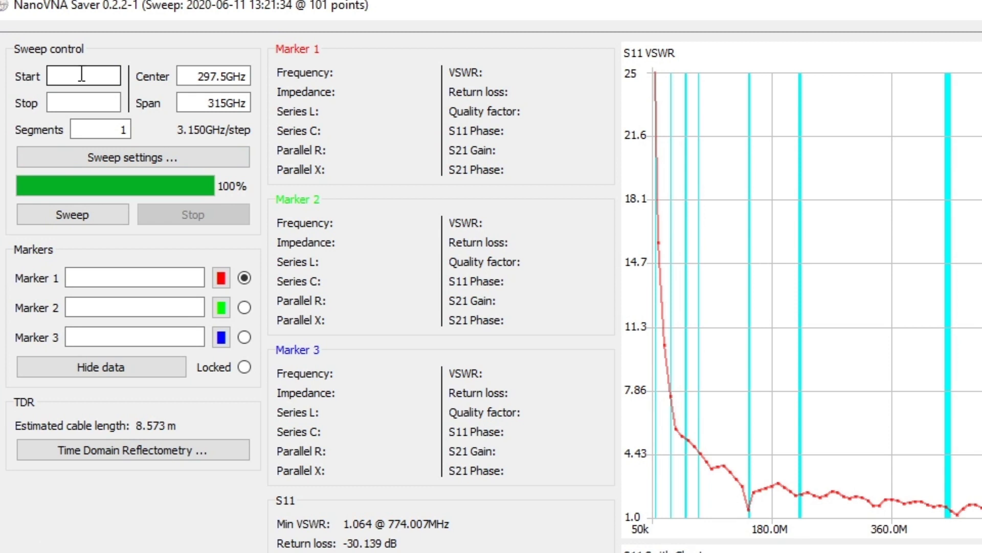
text(140Mhz)
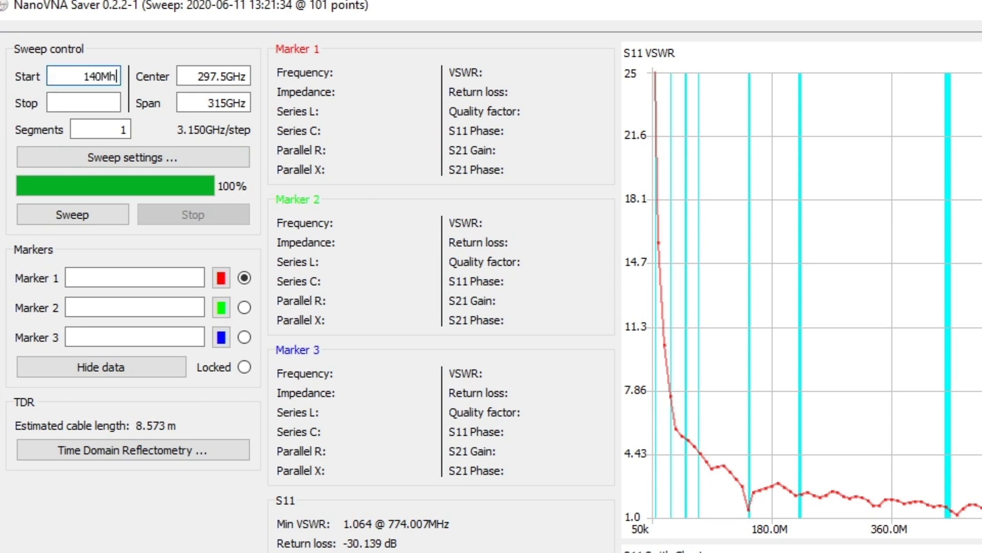
click(84, 103)
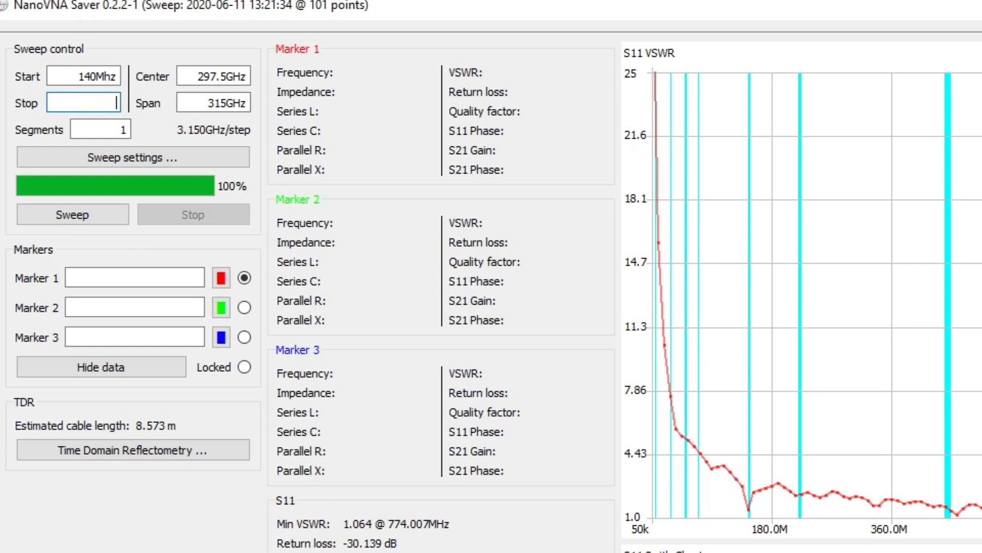
text(455M)
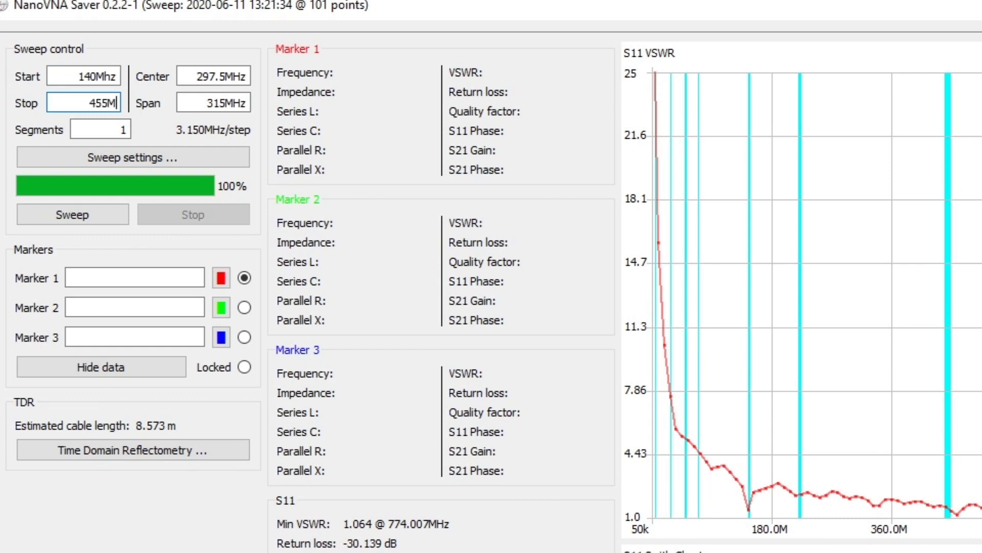
text(hz)
key(Tab)
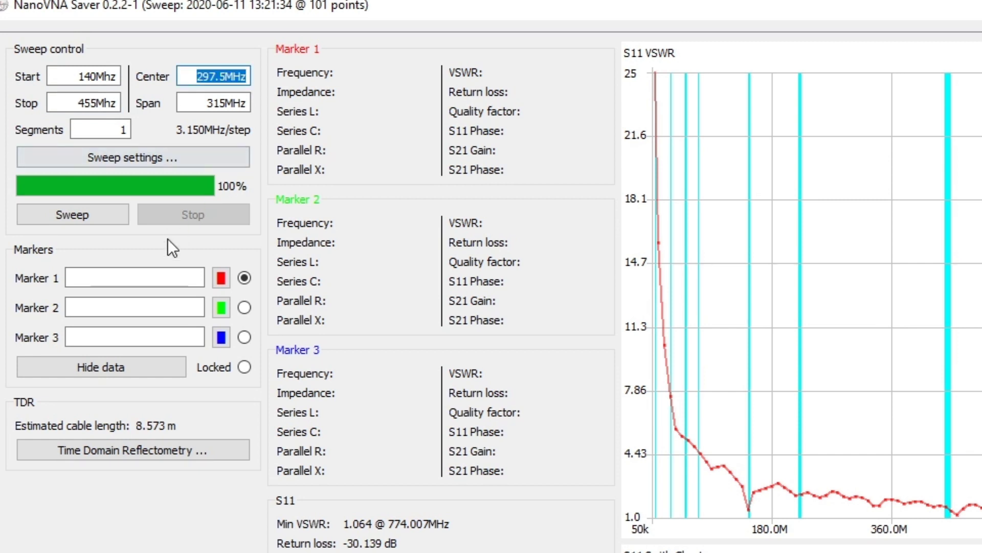
Step: Sweep 140–455 MHz, giving minimum VSWR 1.112 at 455.000 MHz and return loss -25.502 dB
click(84, 211)
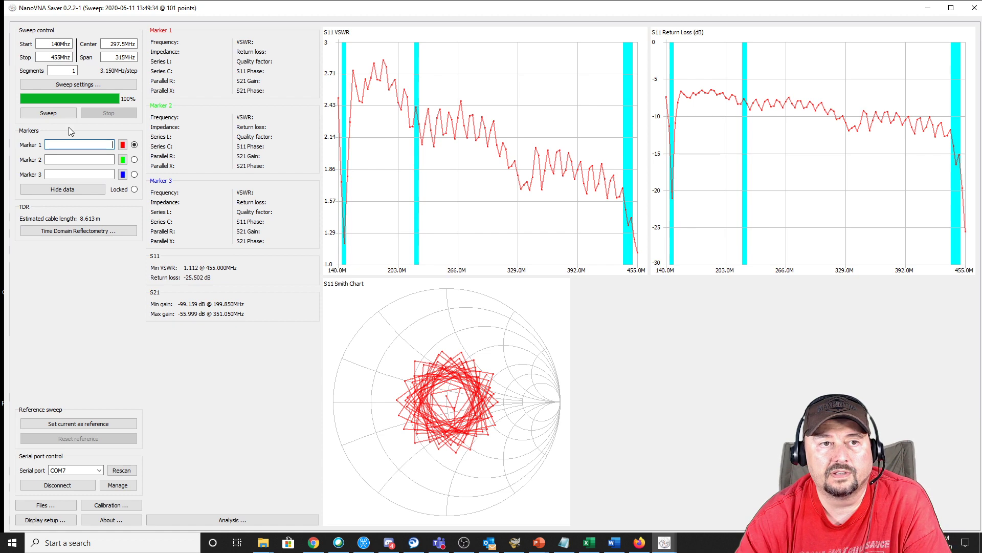
Step: Enter 'Test' as the sweep name in Sweep settings and apply it
click(75, 85)
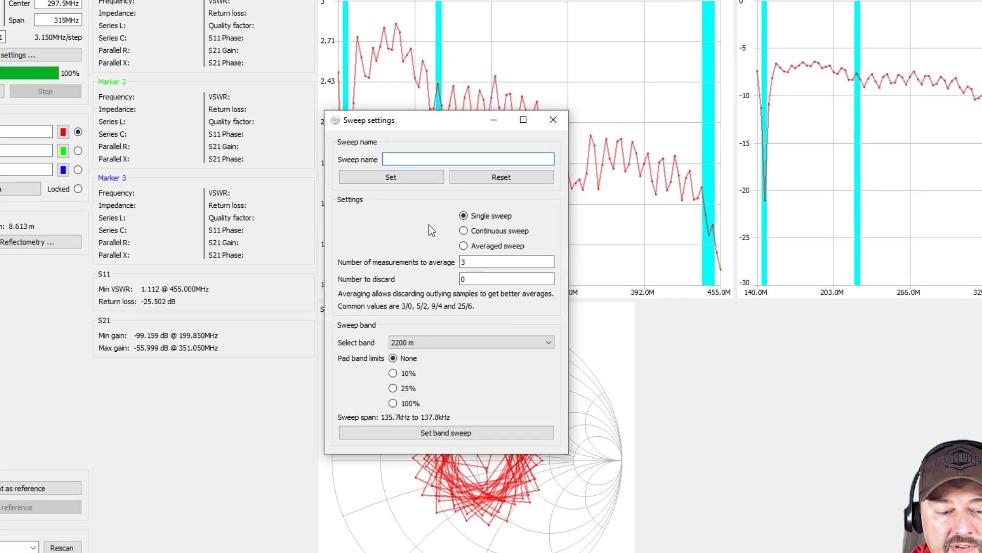
text(Test)
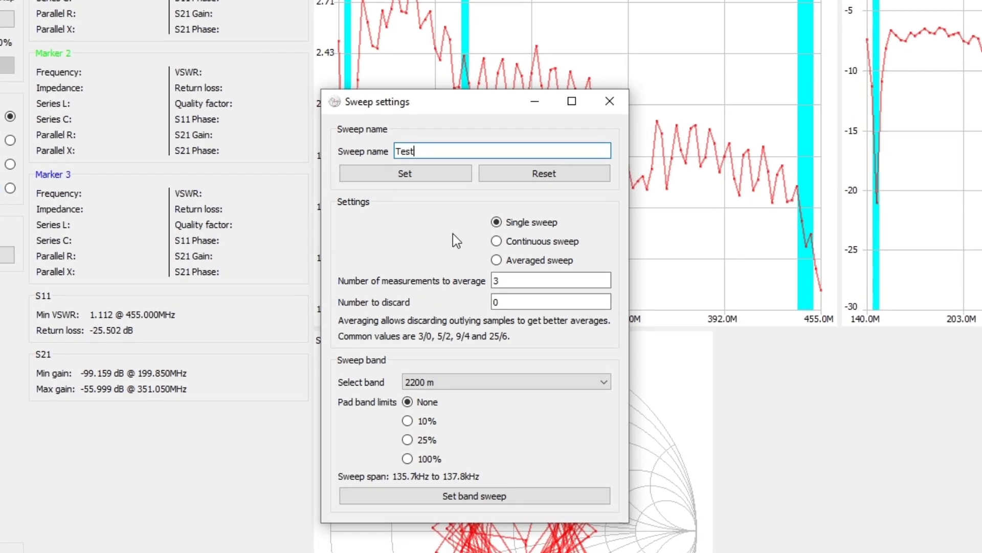
key(Tab)
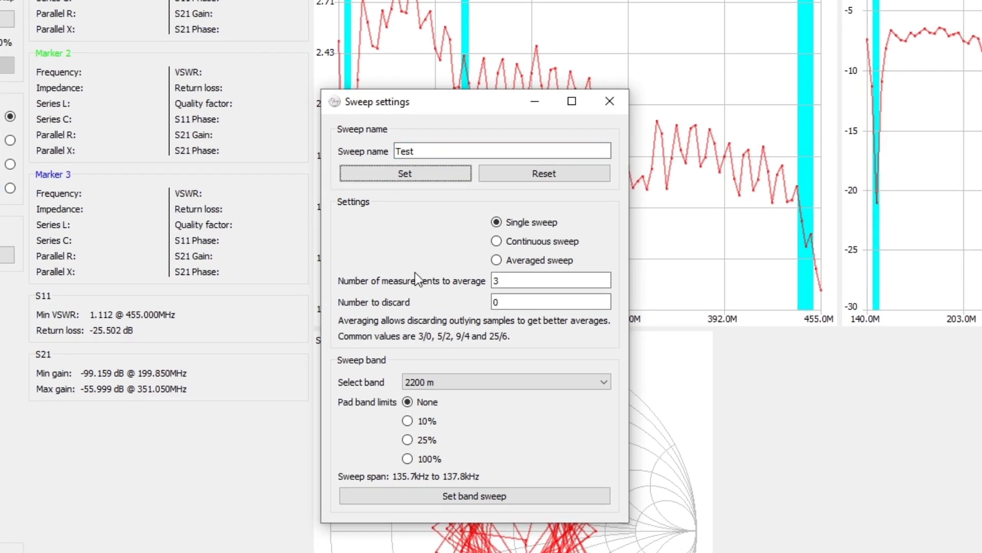
click(379, 176)
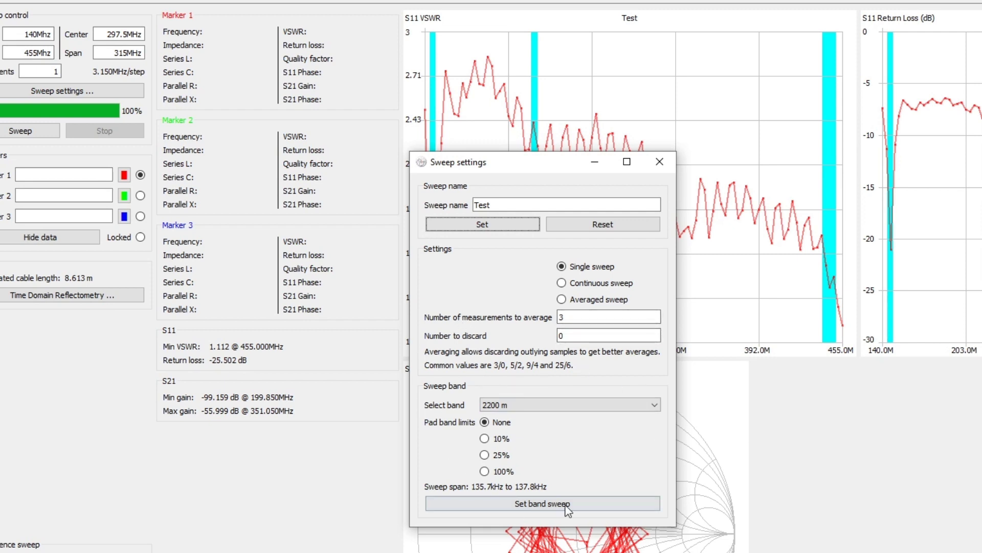
Step: Set the sweep to the 2 m band with 25% padding (143–149 MHz), then close settings
click(656, 403)
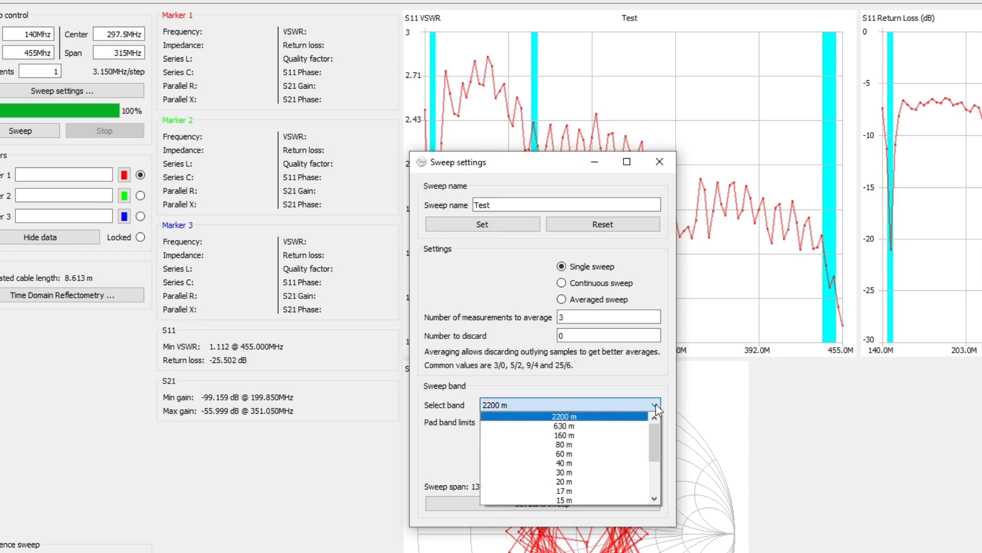
scroll(607, 477, down, 3)
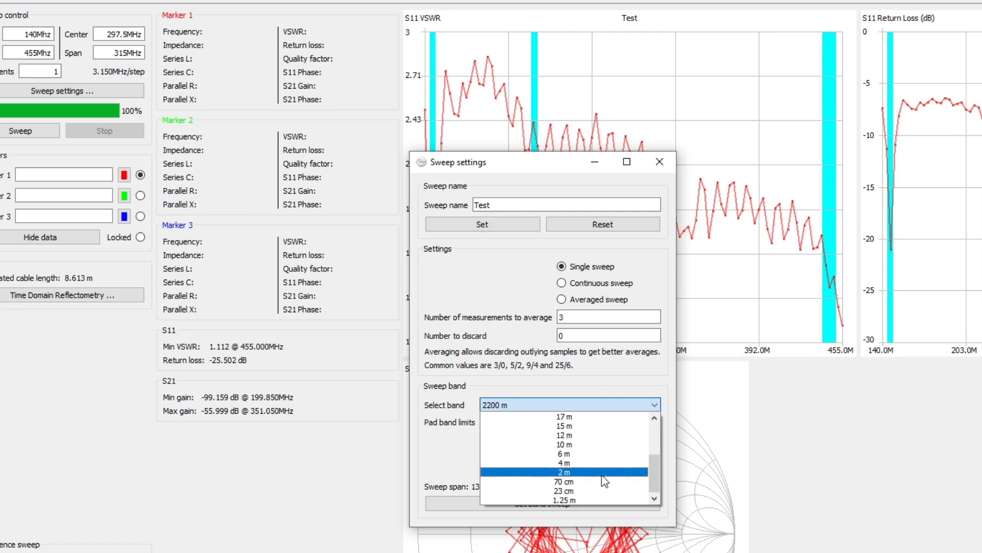
click(602, 473)
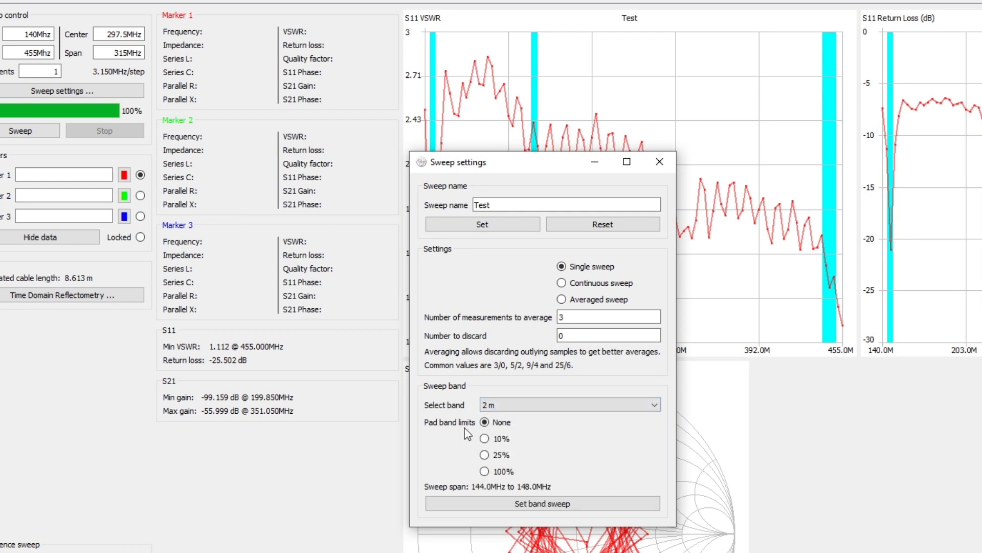
click(484, 453)
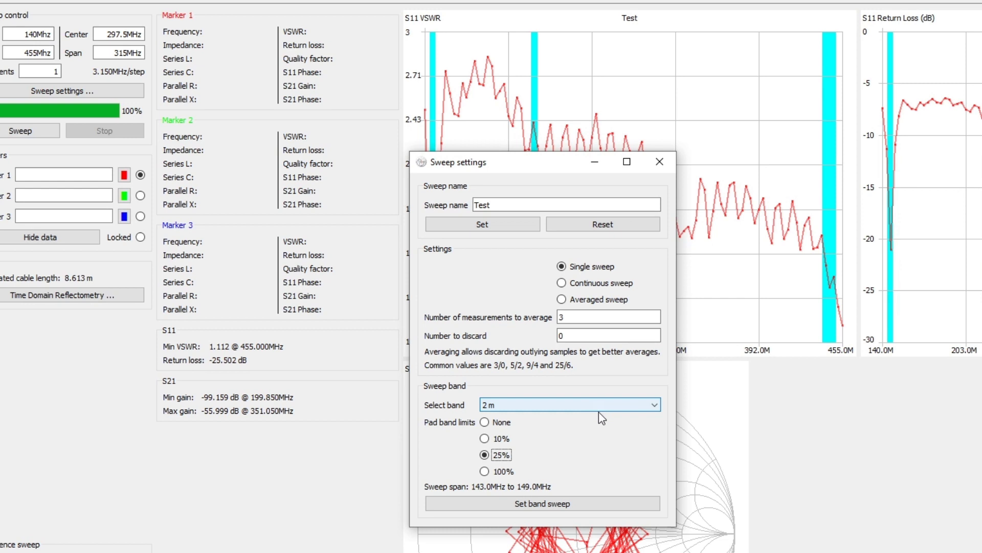
click(505, 500)
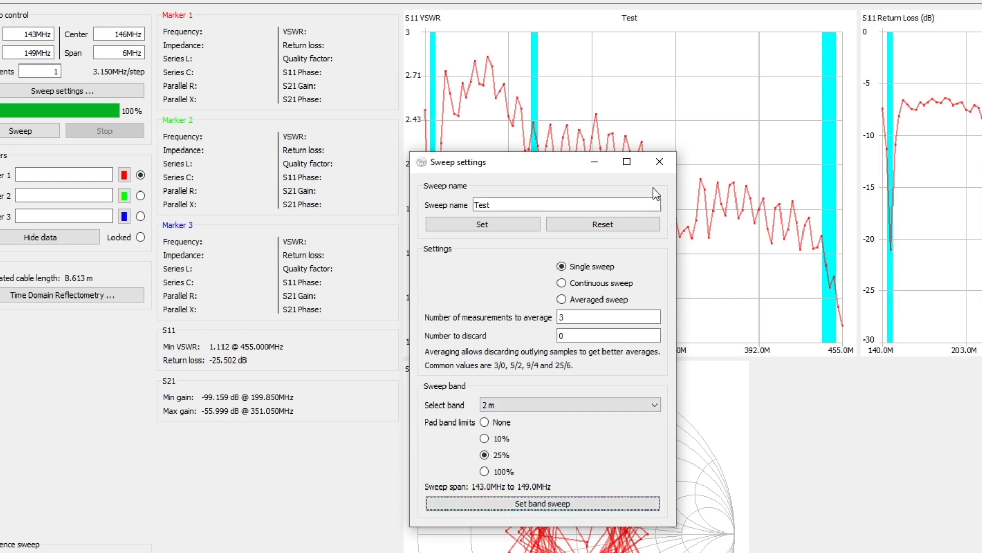
click(660, 162)
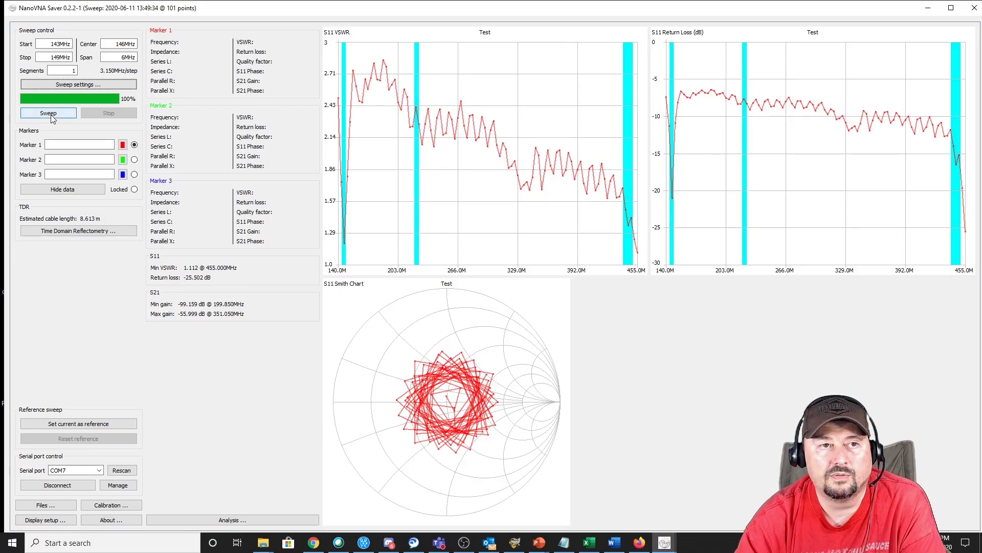
Step: Sweep 143–149 MHz and put Marker 1 on the 145.520 MHz VSWR dip (VSWR 1.021)
click(51, 116)
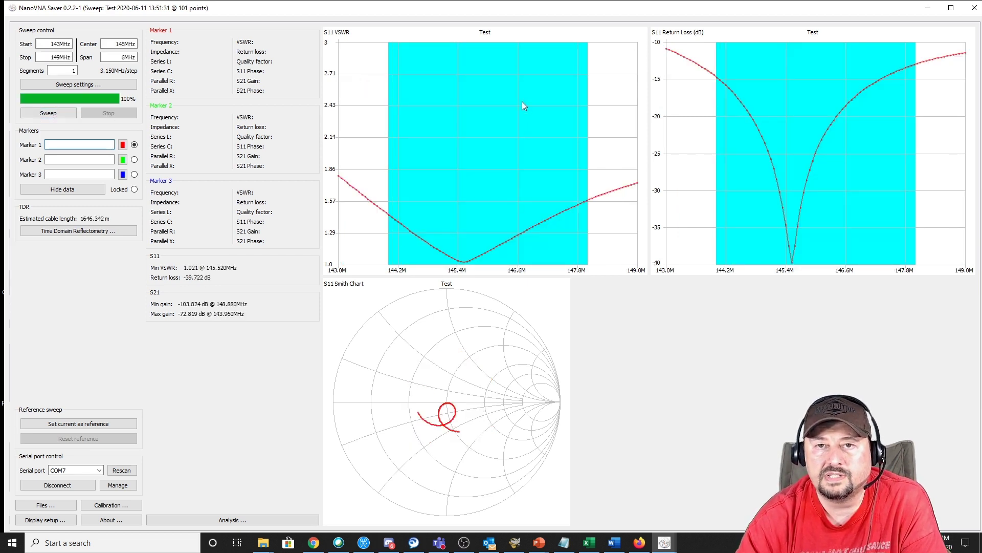
click(390, 217)
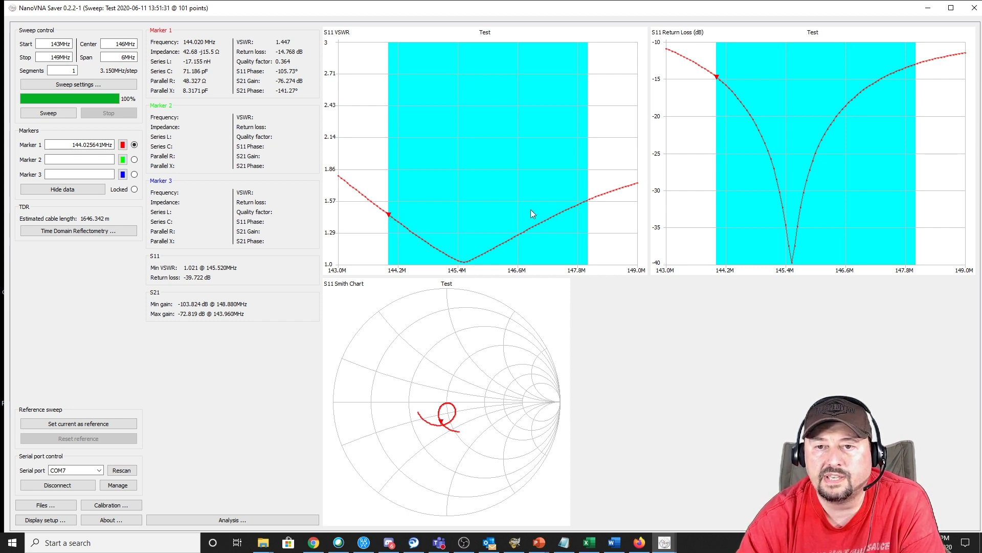
click(590, 204)
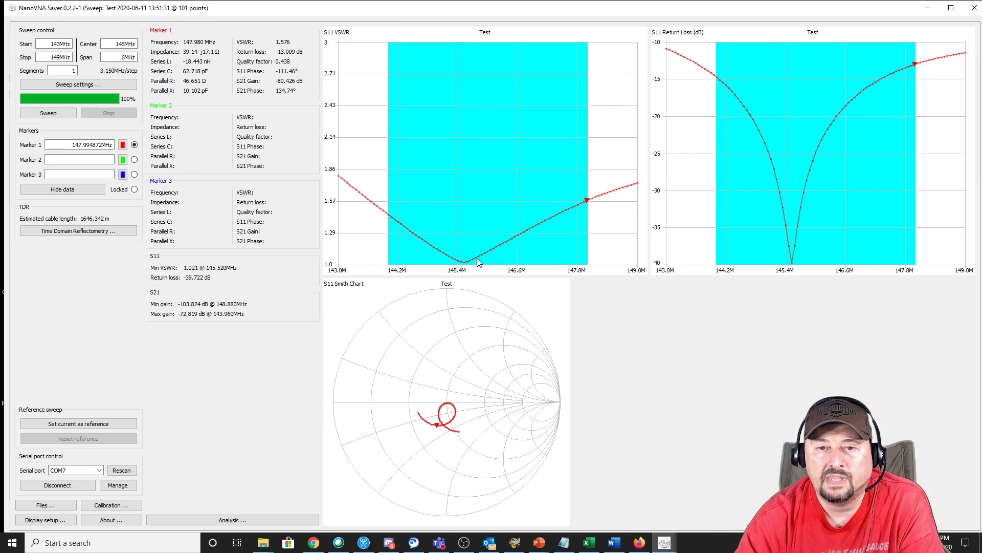
click(465, 263)
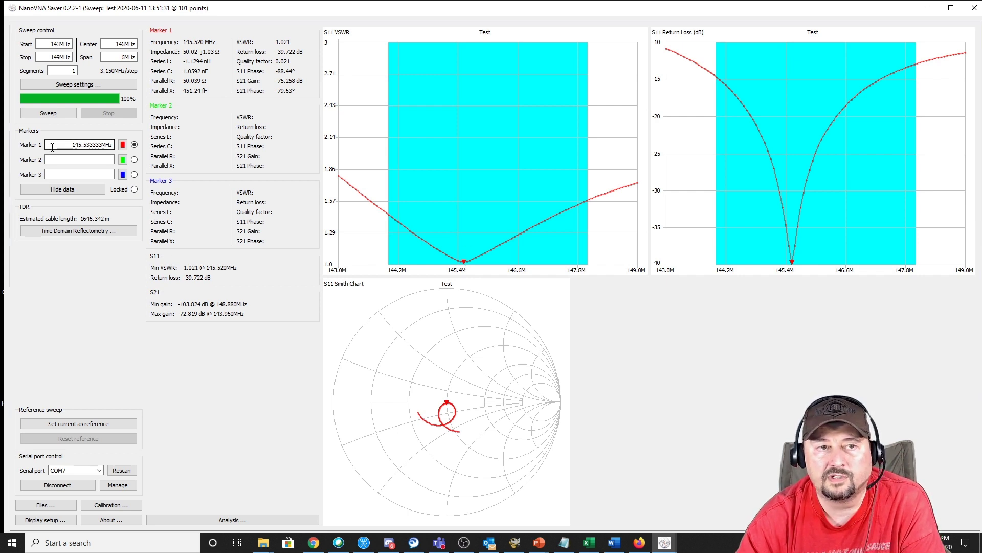
Step: Set Marker 1 to 146.520 MHz, then move it to 145.580 MHz via the Smith chart trace
drag(64, 143, 106, 143)
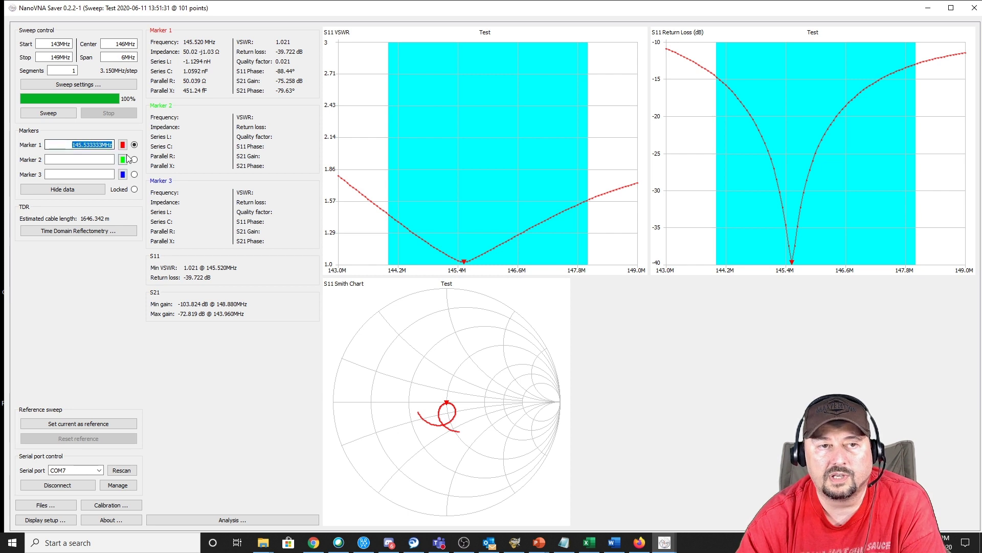
click(106, 144)
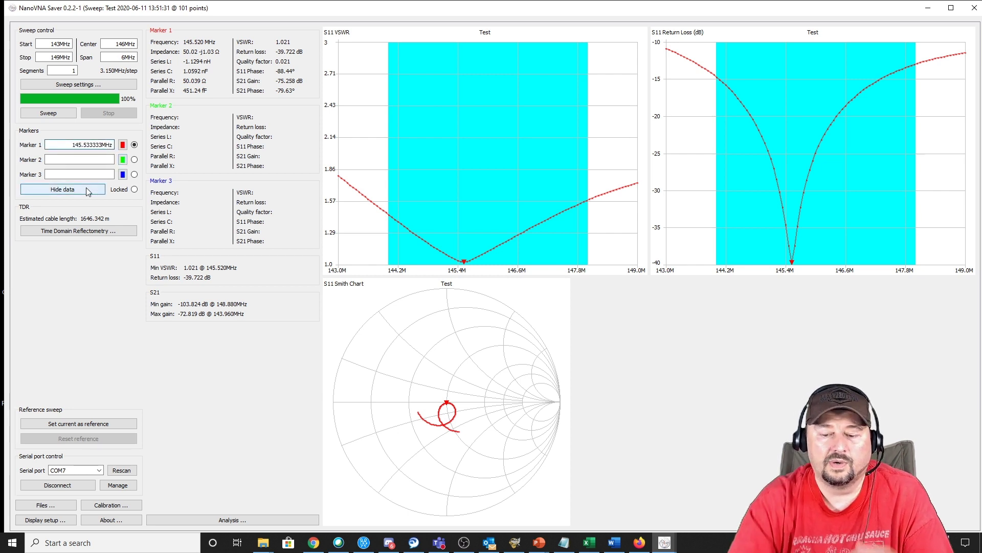
key(BackSpace)
key(BackSpace)
key(BackSpace)
key(BackSpace)
key(BackSpace)
key(BackSpace)
key(BackSpace)
key(BackSpace)
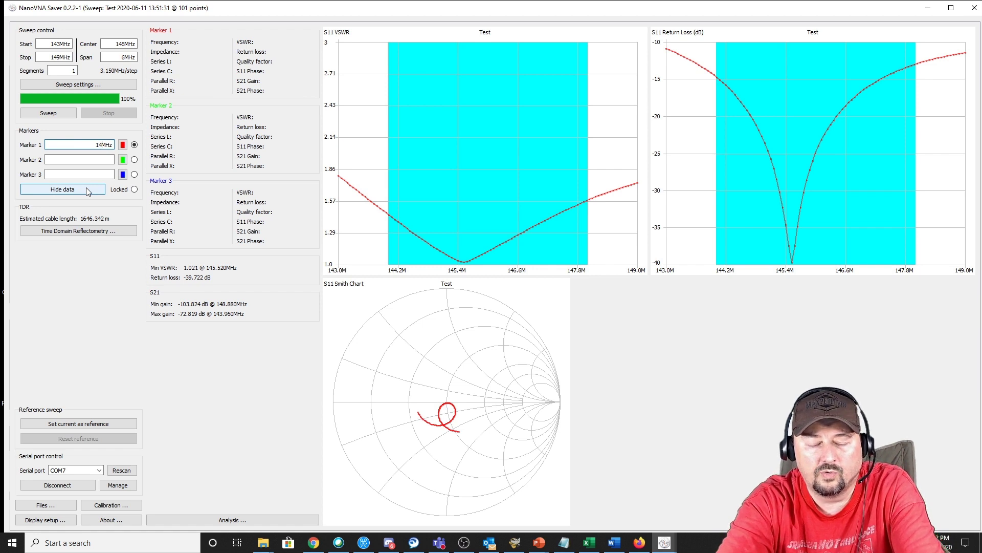
text(6.52)
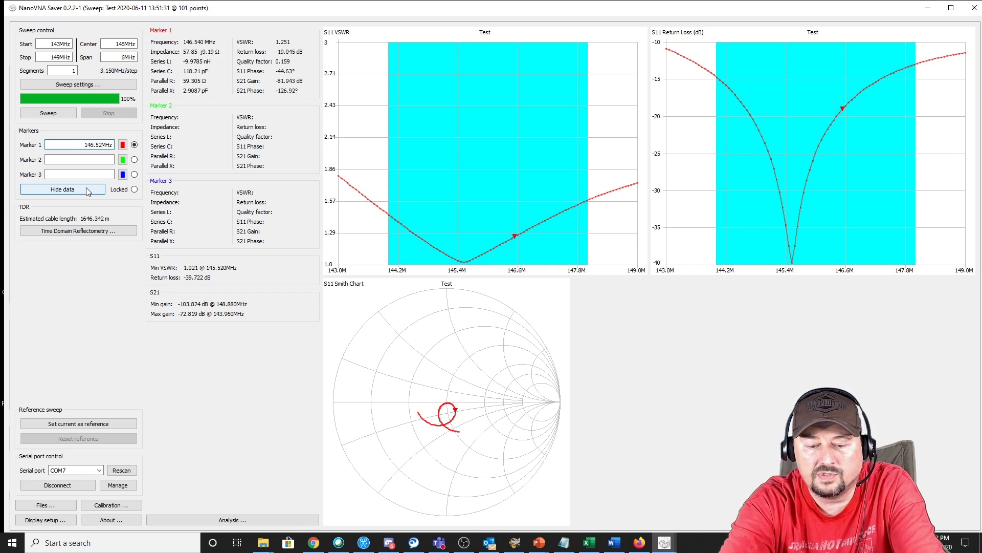
text(0)
key(Tab)
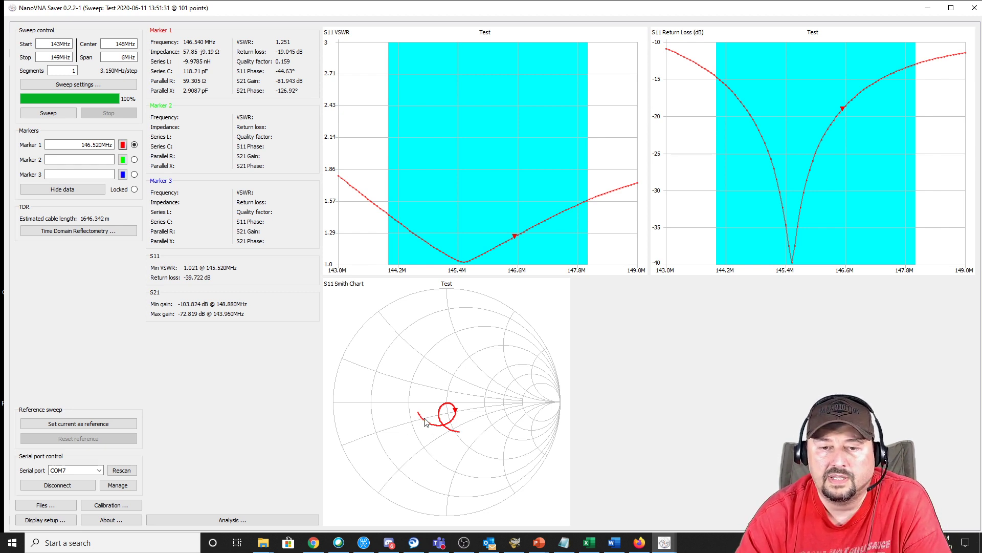
click(449, 406)
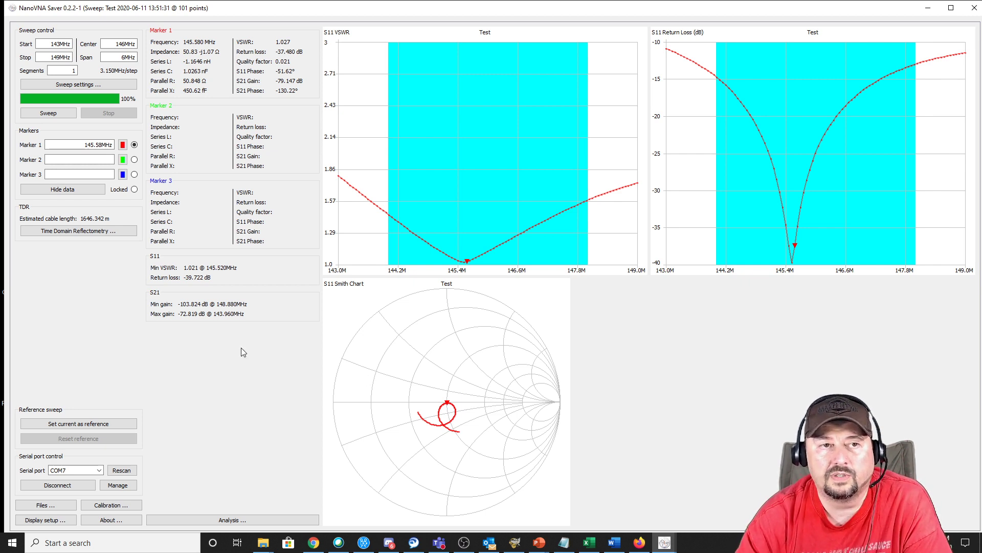
Step: Set the sweep to the padded 70 cm band, 437.5–452.5 MHz, and close settings
click(67, 85)
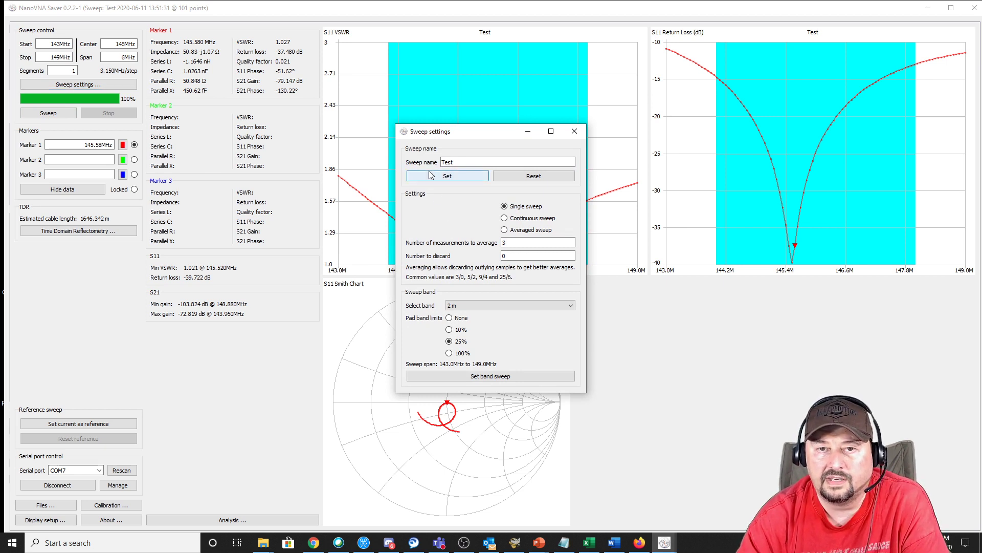
click(561, 306)
click(526, 360)
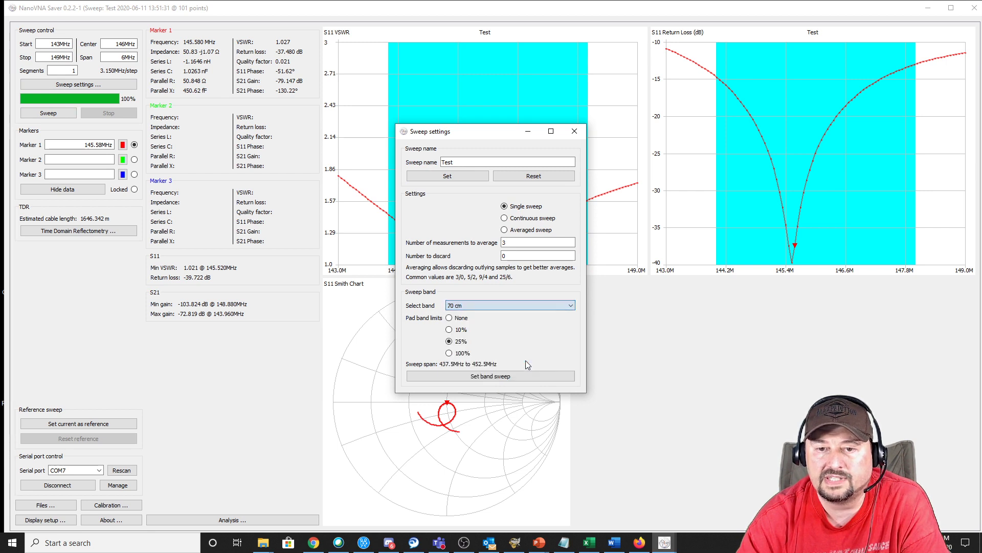
click(519, 376)
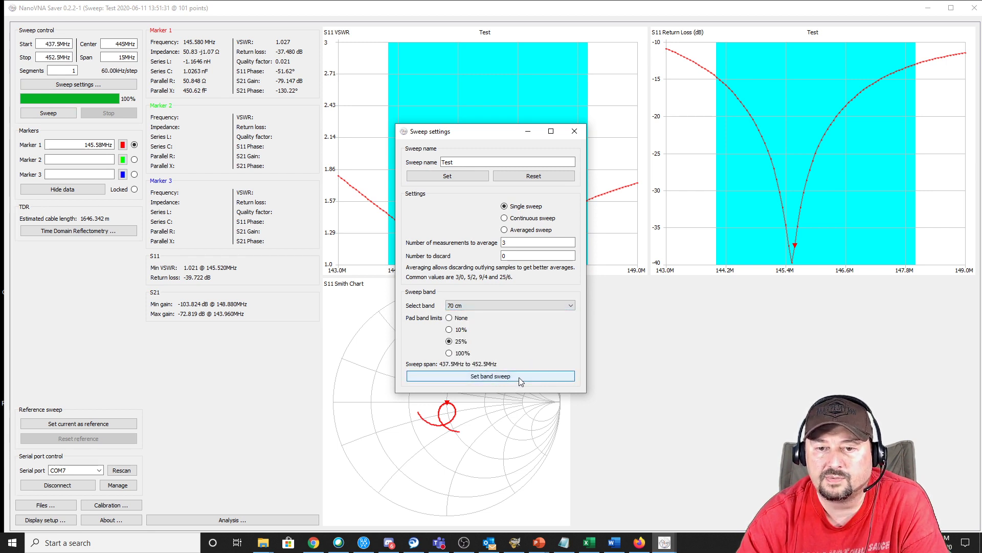
click(574, 131)
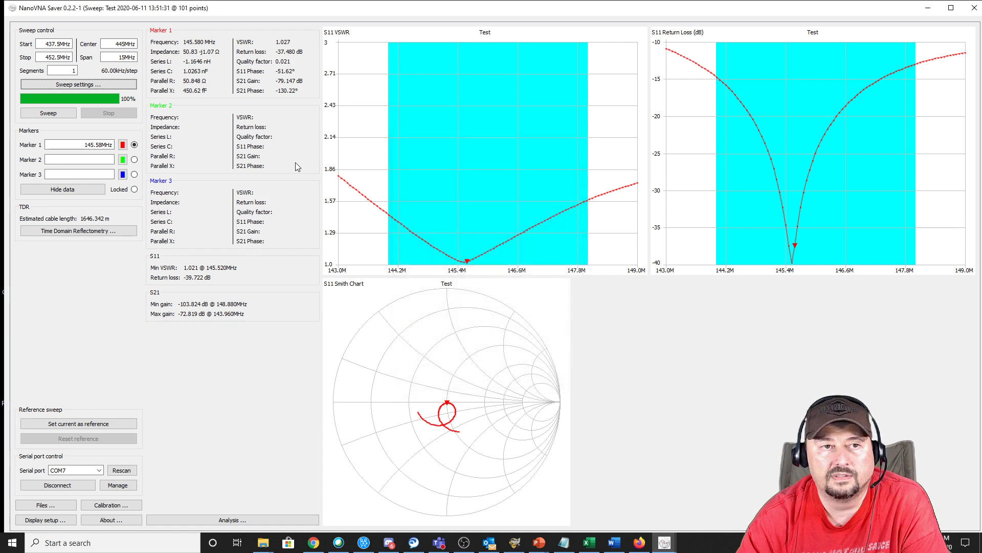
Step: Start a new sweep across 437.5–452.5 MHz
click(48, 113)
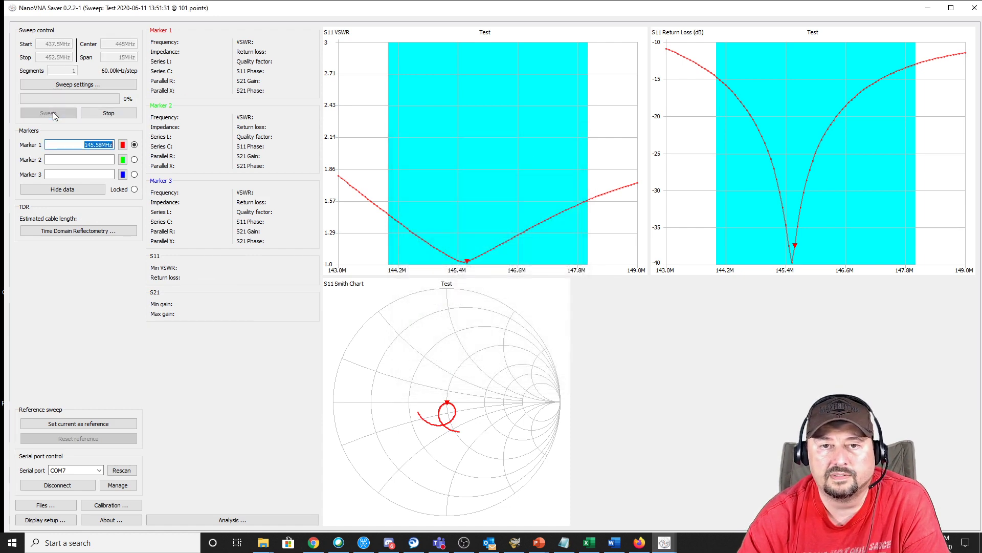